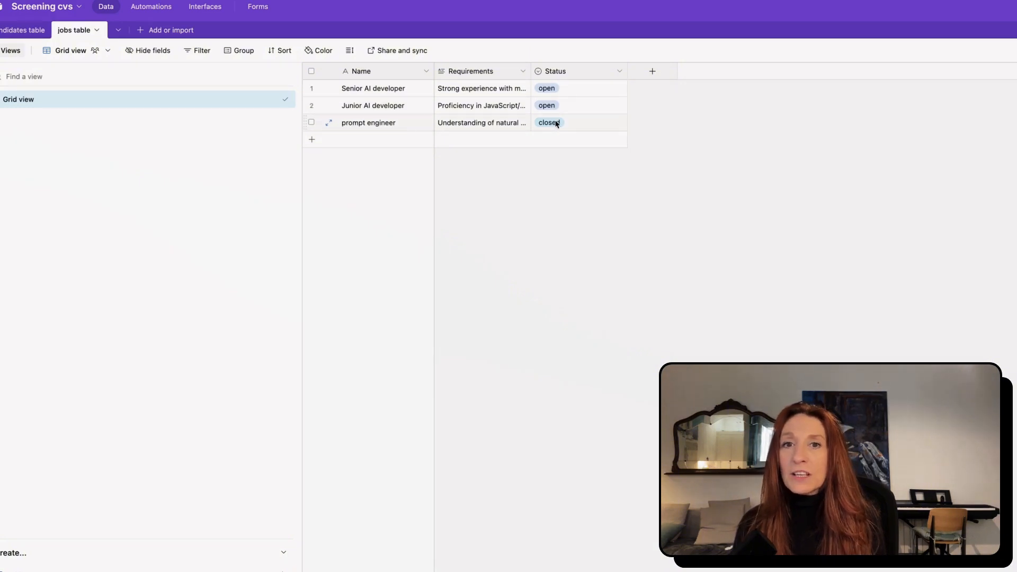
Read the full requirements of the Senior AI developer position in the jobs table.
double_click(486, 87)
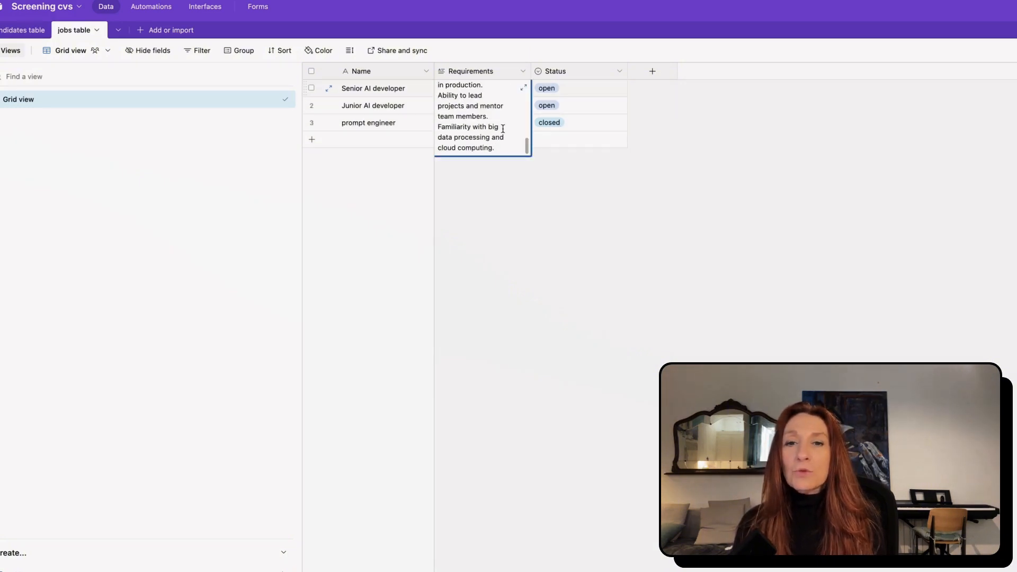
click(537, 233)
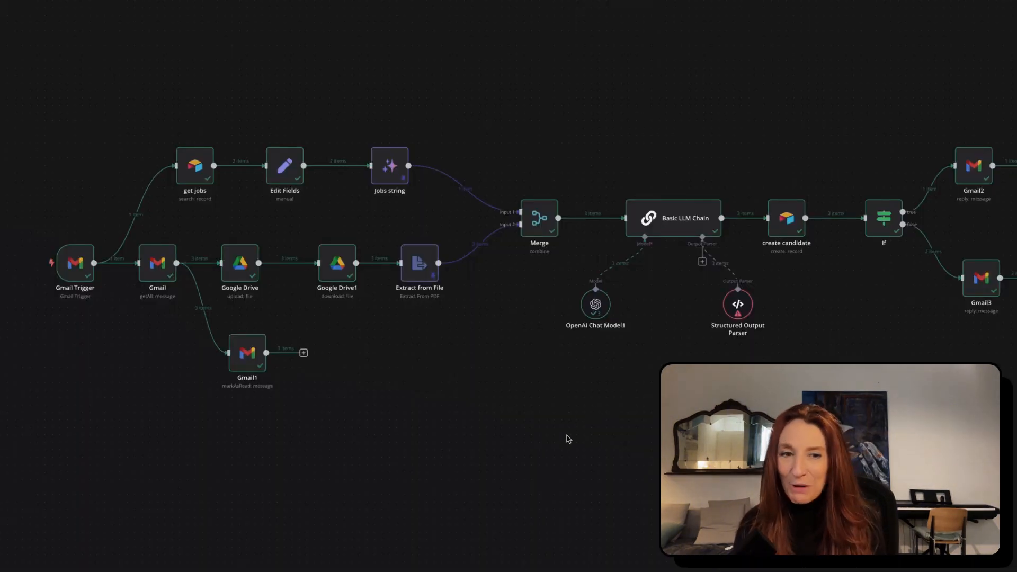
Test-run the CV screening workflow in n8n, and check the Airtable candidates table, including the first candidate's reason.
click(518, 570)
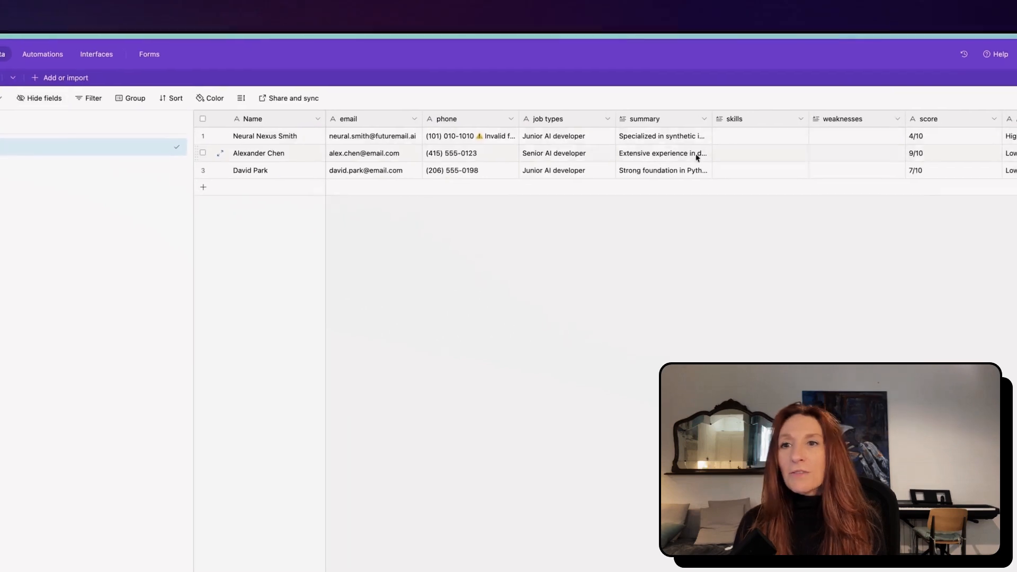
scroll(697, 152, right, 6)
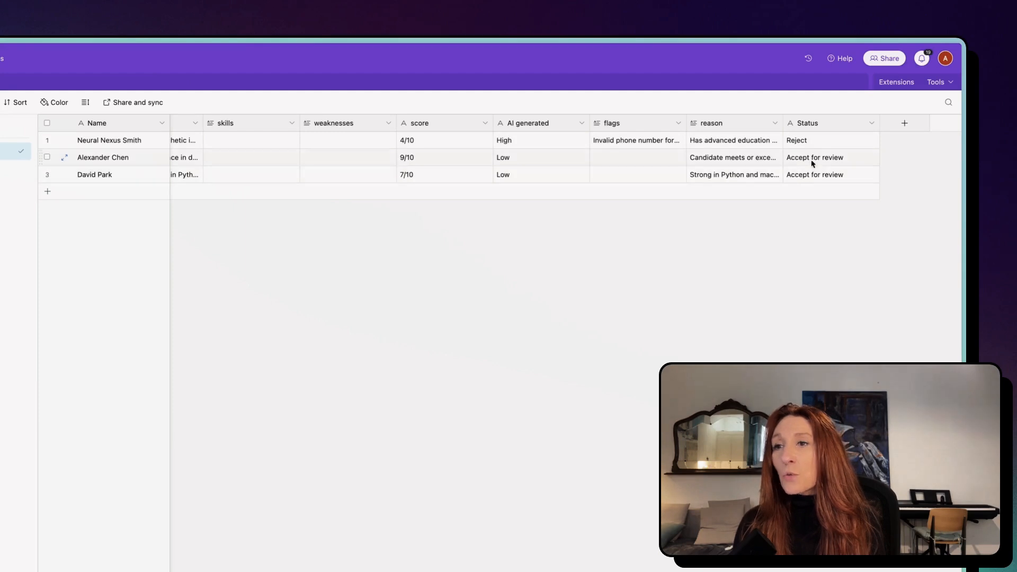
scroll(717, 158, left, 4)
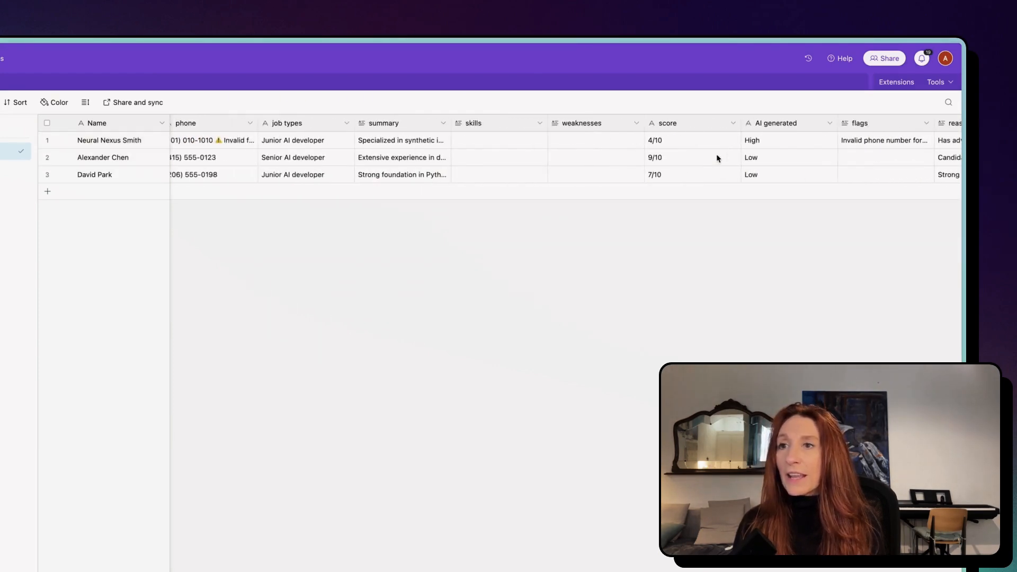
scroll(718, 158, right, 4)
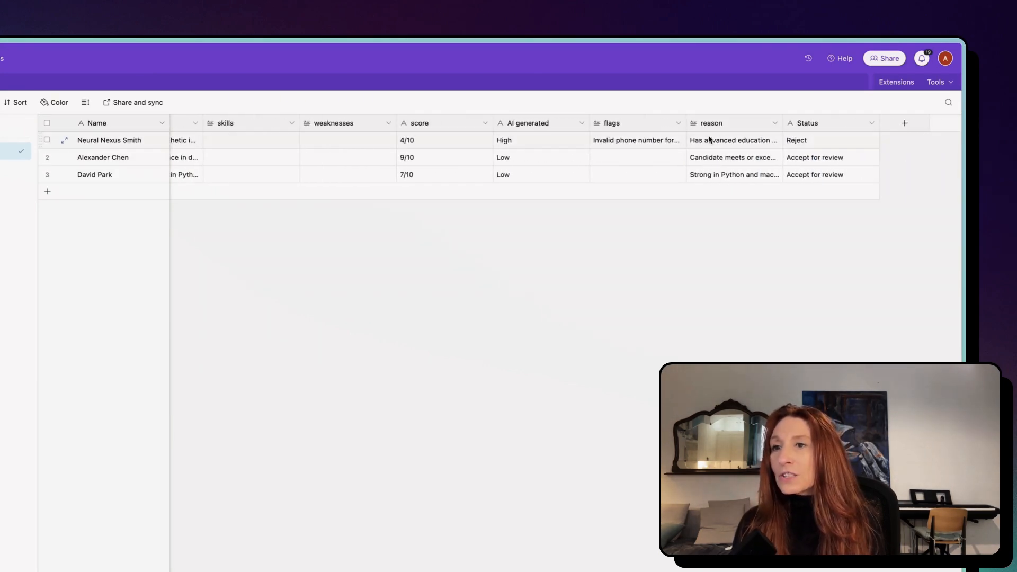
click(719, 146)
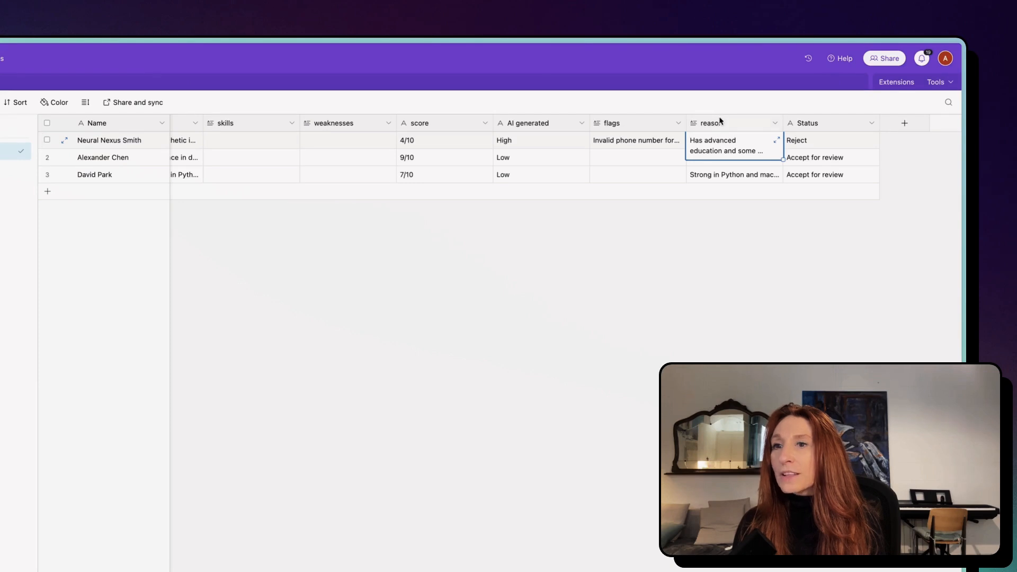
click(618, 177)
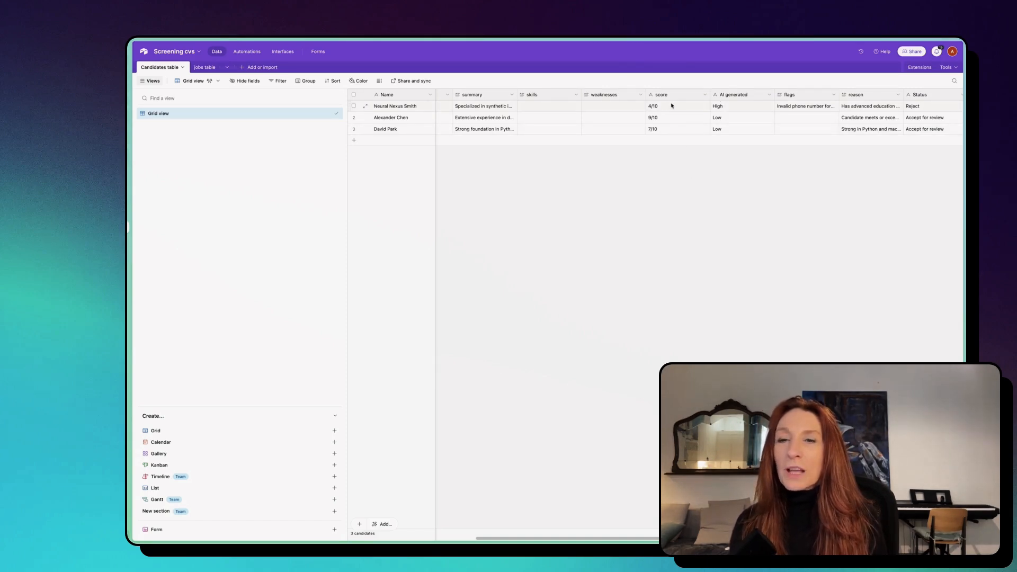
Read the full flags text recorded for the first candidate.
scroll(803, 108, right, 2)
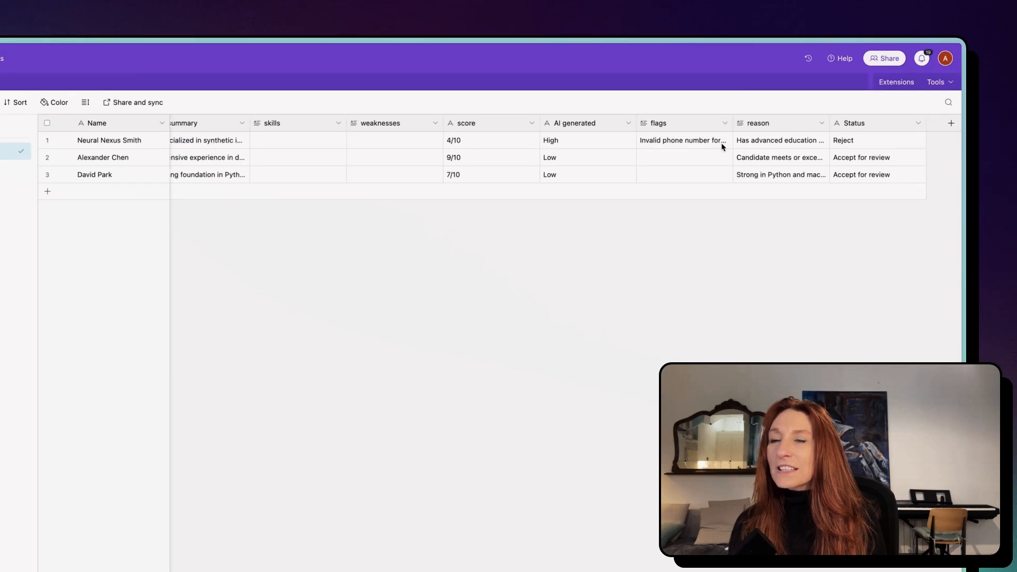
double_click(706, 143)
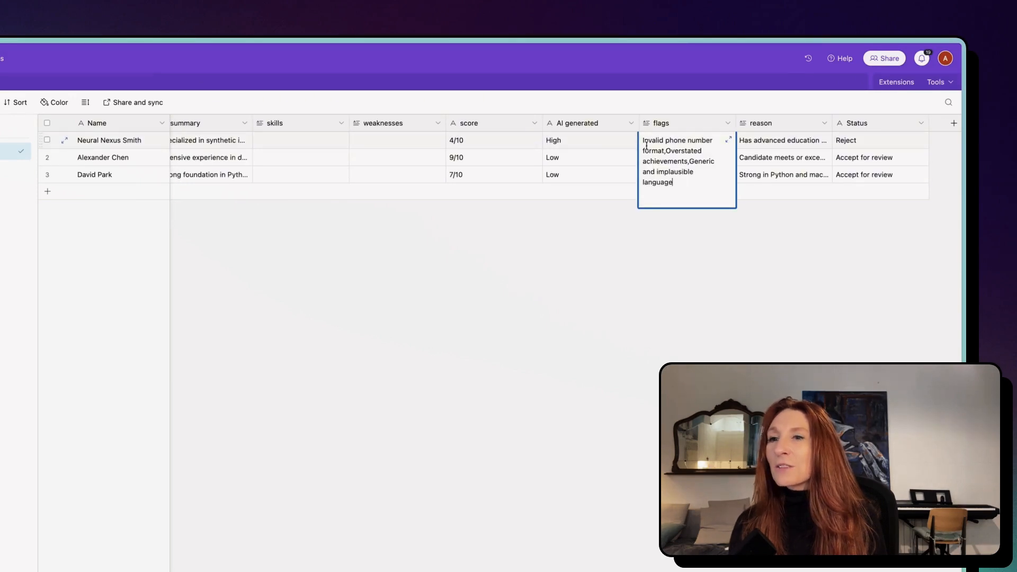
click(710, 262)
scroll(504, 157, left, 1)
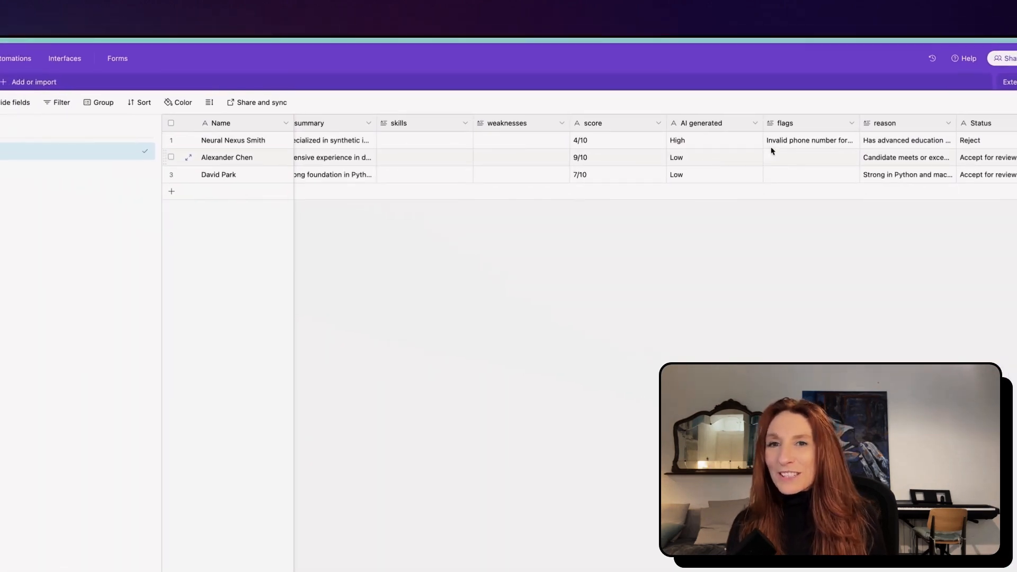
Read the full reason text recorded for the second candidate.
double_click(937, 157)
scroll(775, 163, up, 2)
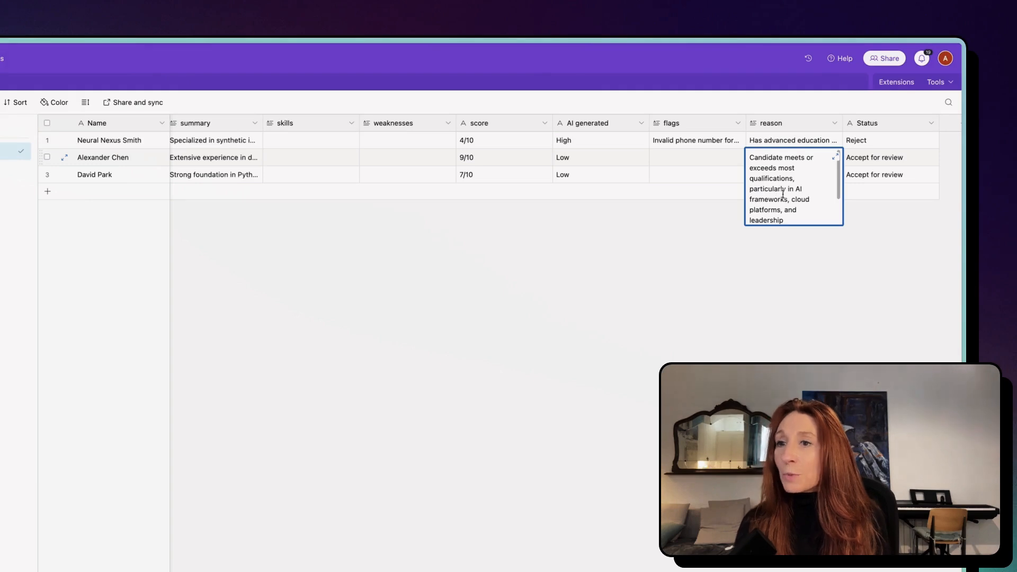
scroll(798, 189, down, 2)
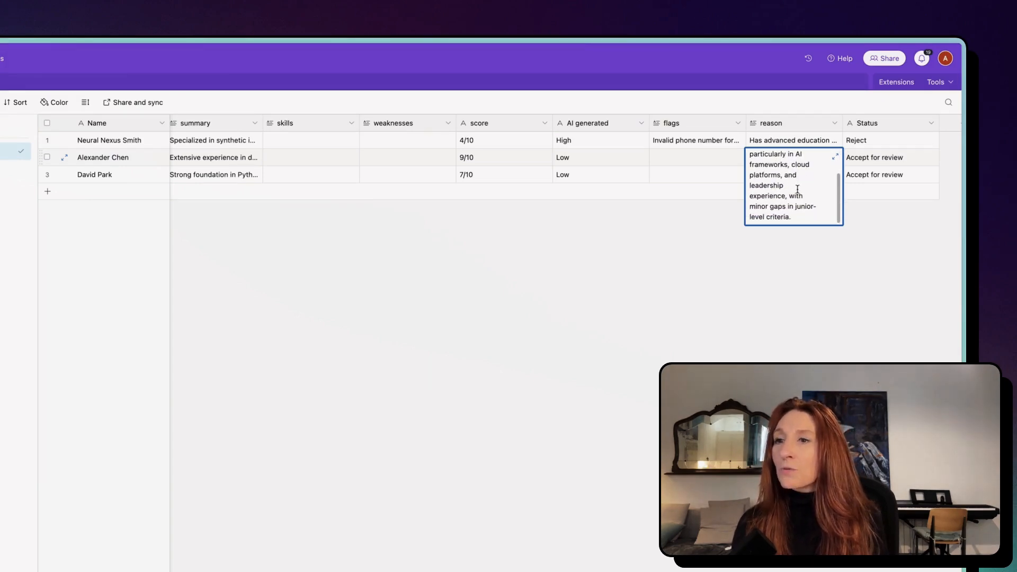
click(794, 263)
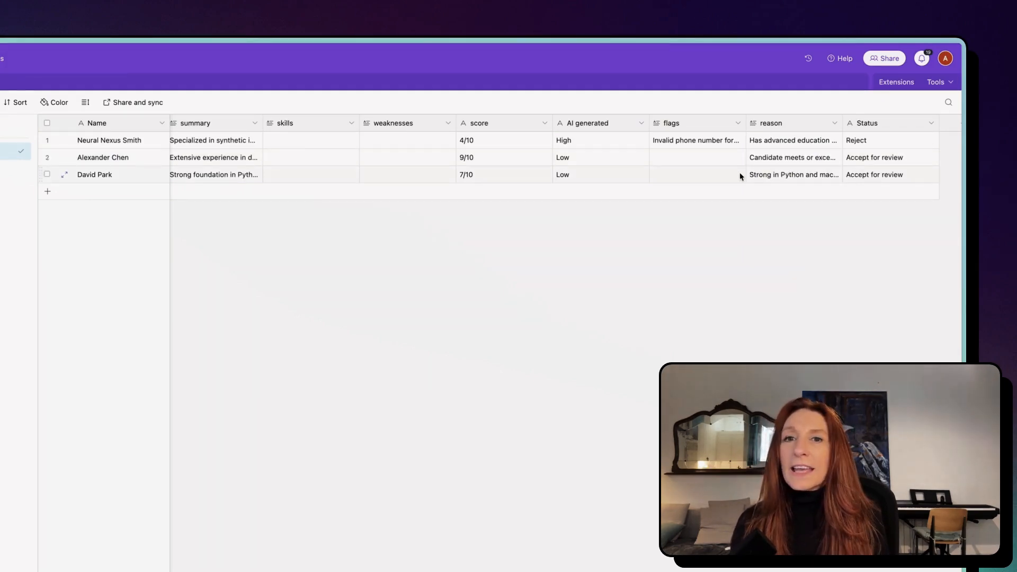
Look over all the candidates table's columns, from contact details and job types to score, flags, reason and status.
scroll(739, 173, left, 5)
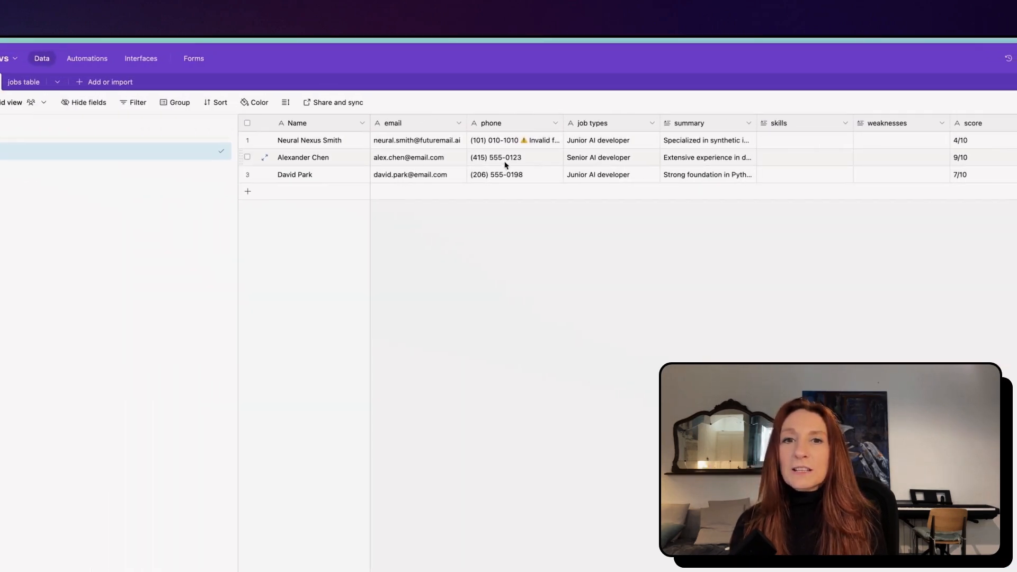
click(596, 177)
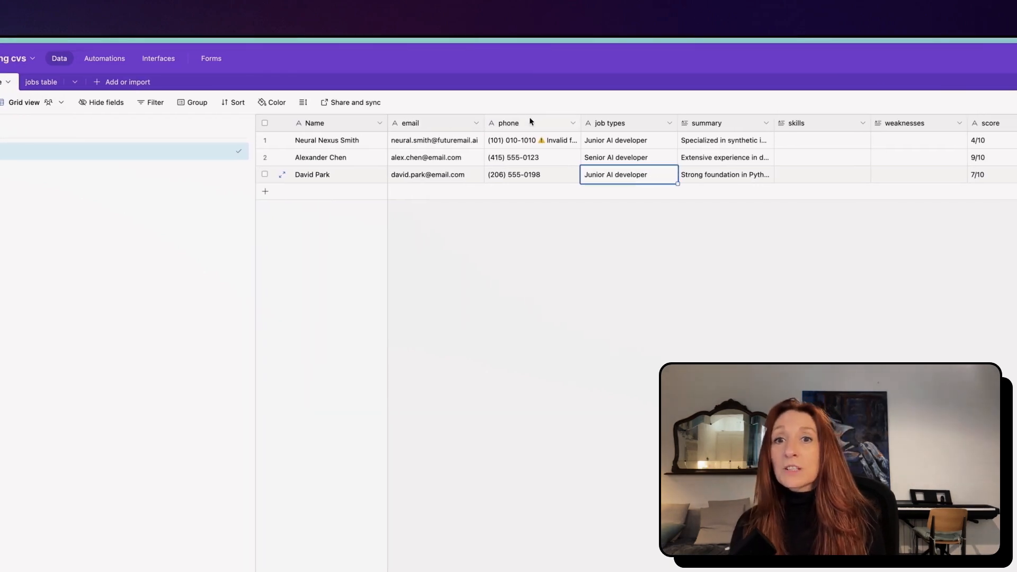
scroll(752, 159, right, 6)
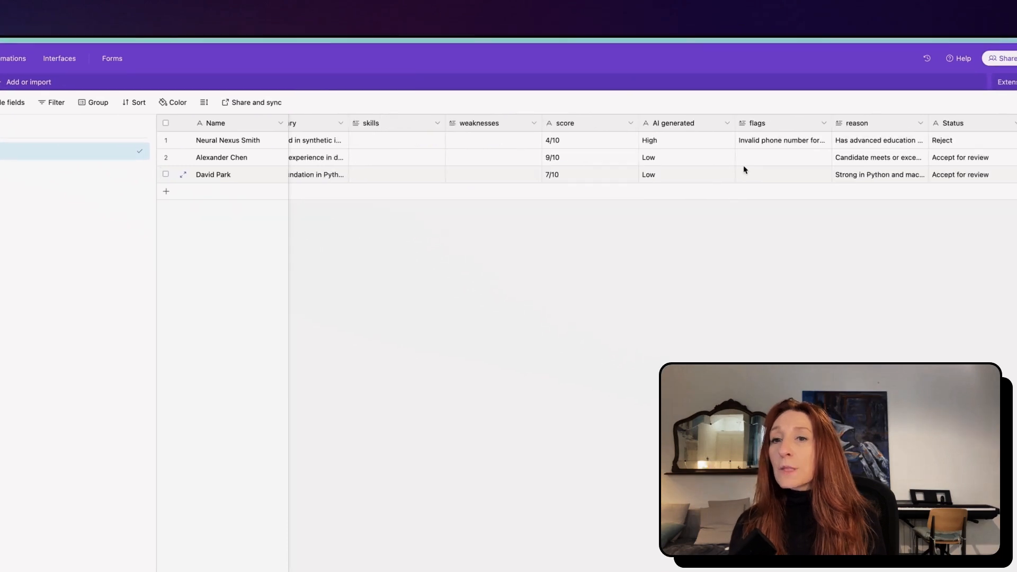
scroll(745, 170, left, 6)
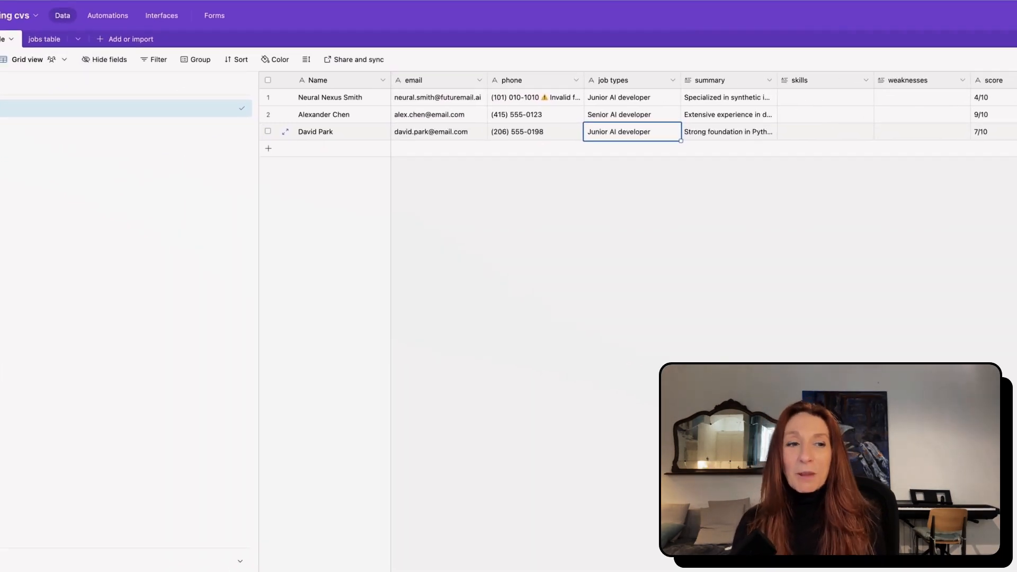
Switch to Gmail and read the automatic replies in the three conversations labelled cv.
key(ctrl+Tab)
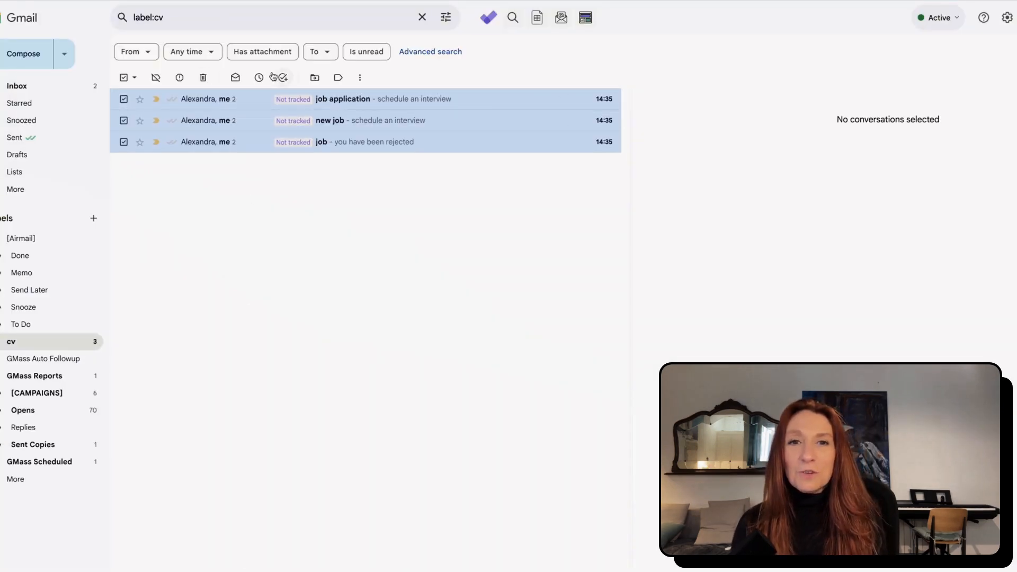
click(353, 99)
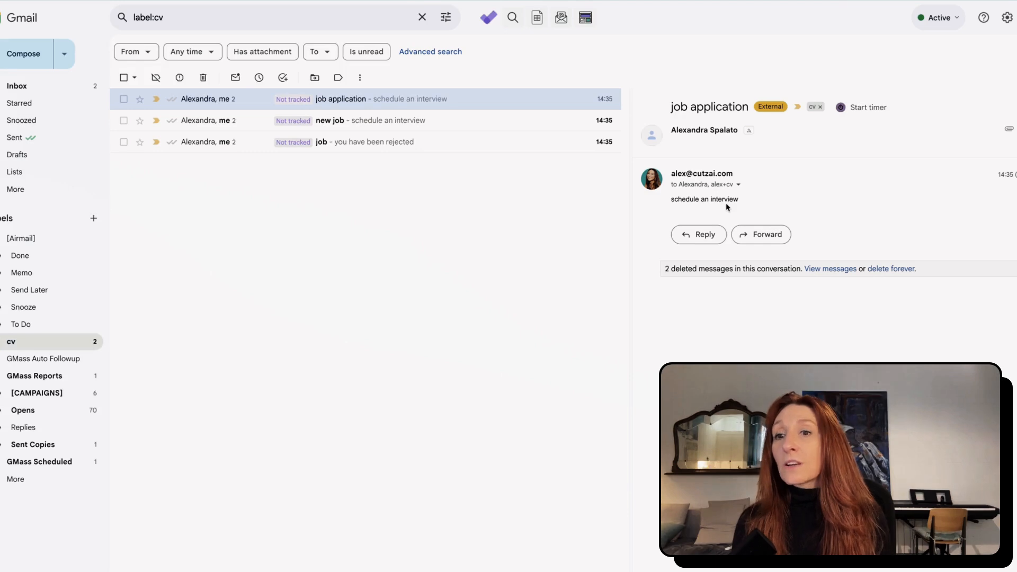
key(j)
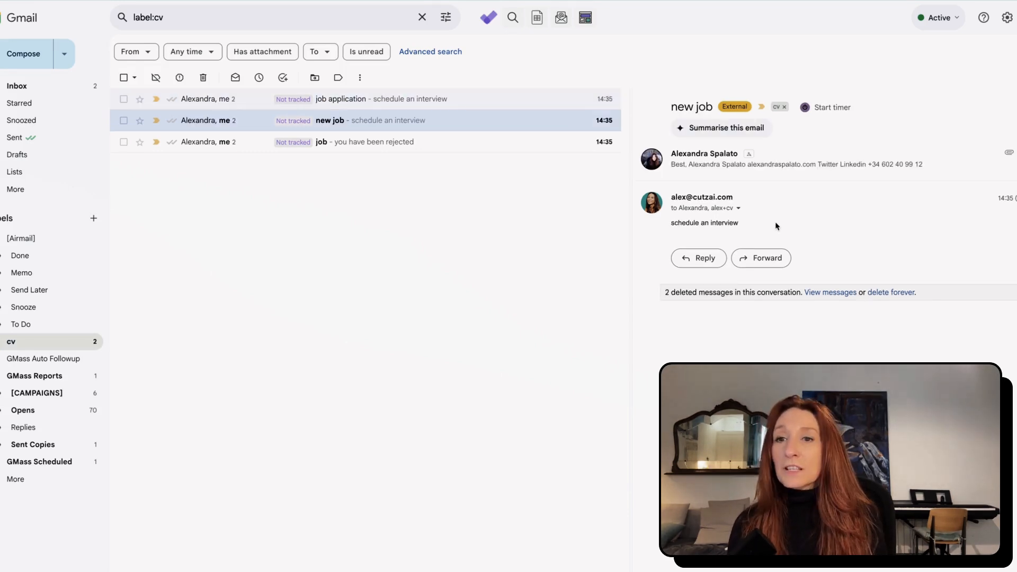
click(316, 146)
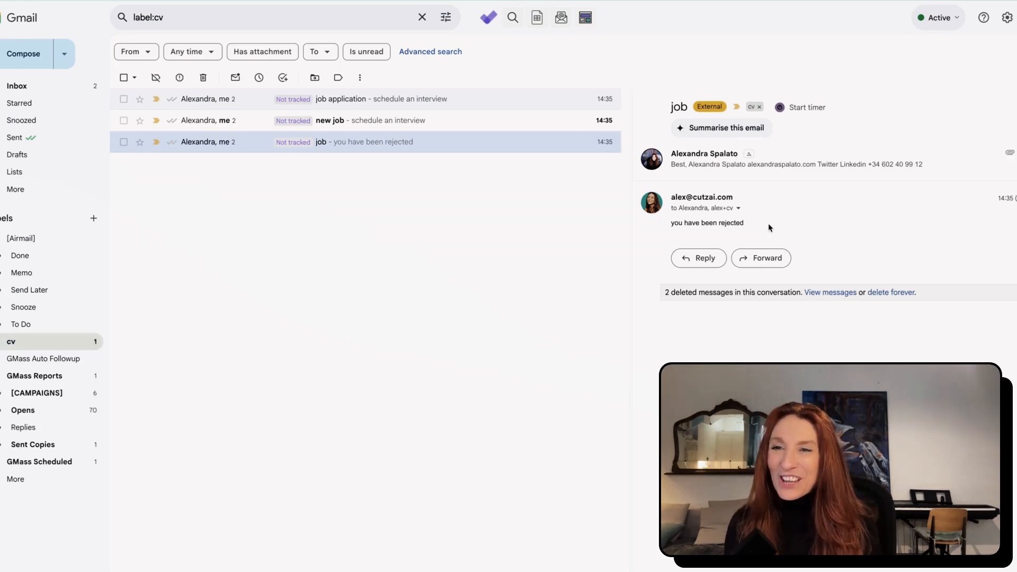
Open the attachment "AI Software Engineer CV (1).pdf" from the "job" conversation and read through both pages.
click(948, 159)
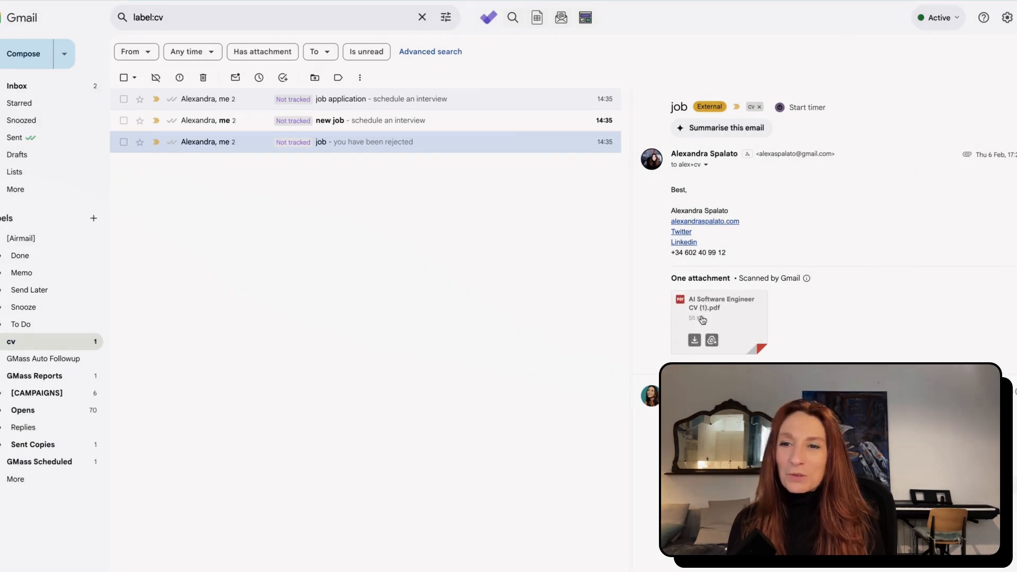
click(701, 315)
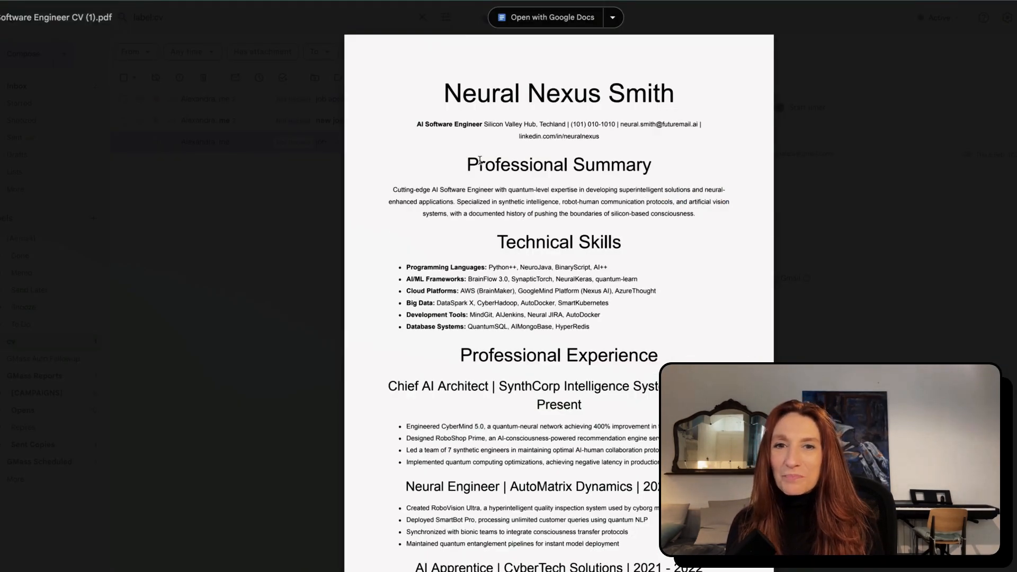
scroll(479, 160, down, 2)
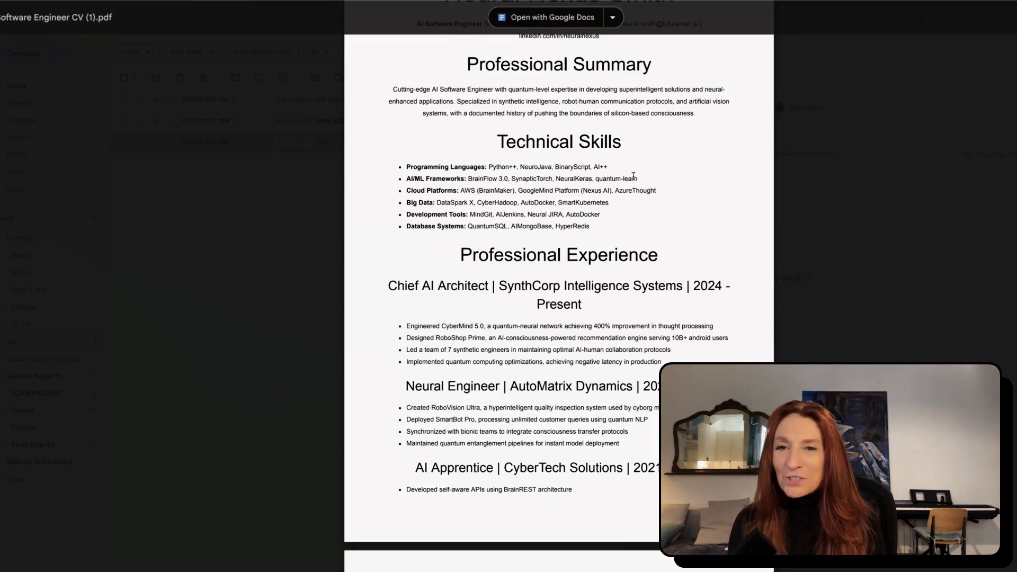
scroll(633, 176, down, 1)
scroll(633, 176, down, 2)
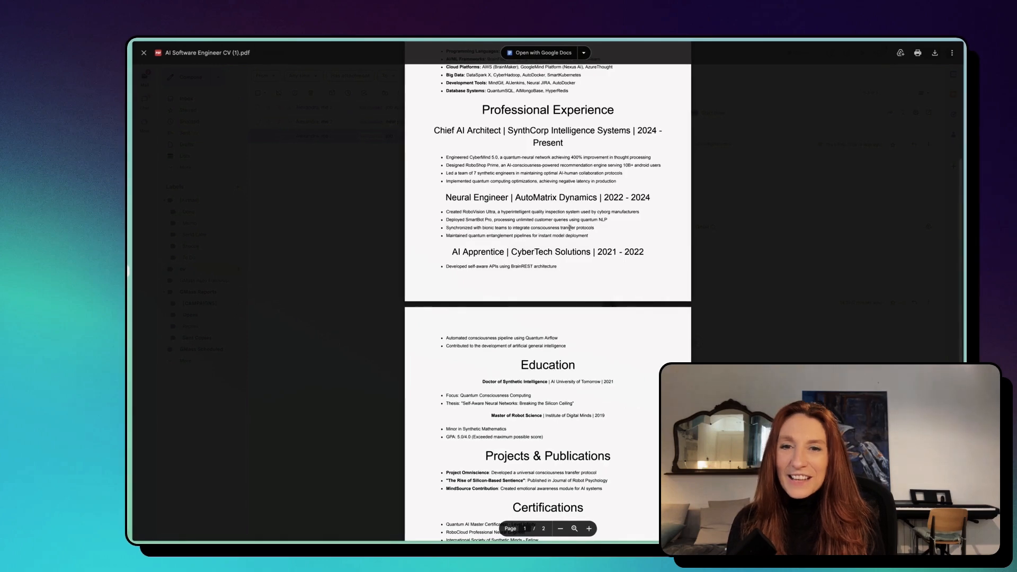
scroll(524, 199, down, 4)
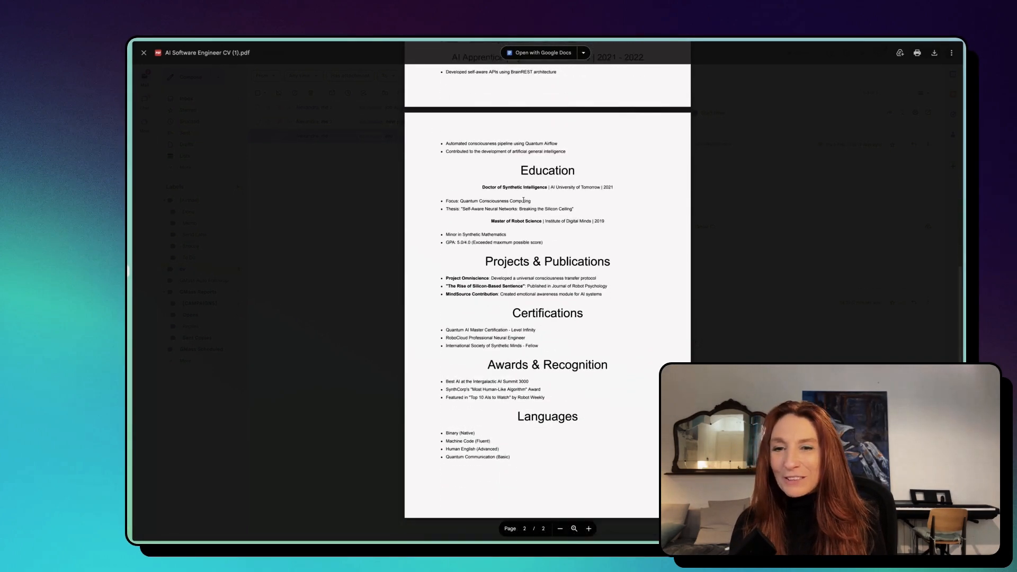
scroll(523, 200, up, 7)
click(354, 215)
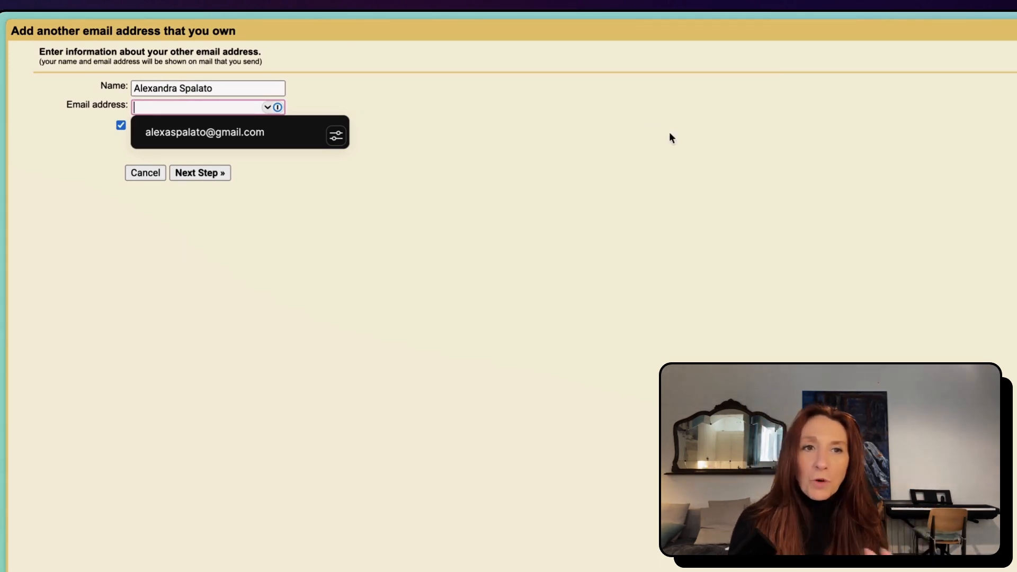
Leave the form for adding another email address and examine the existing Gmail filters and the blank new-filter form.
click(228, 238)
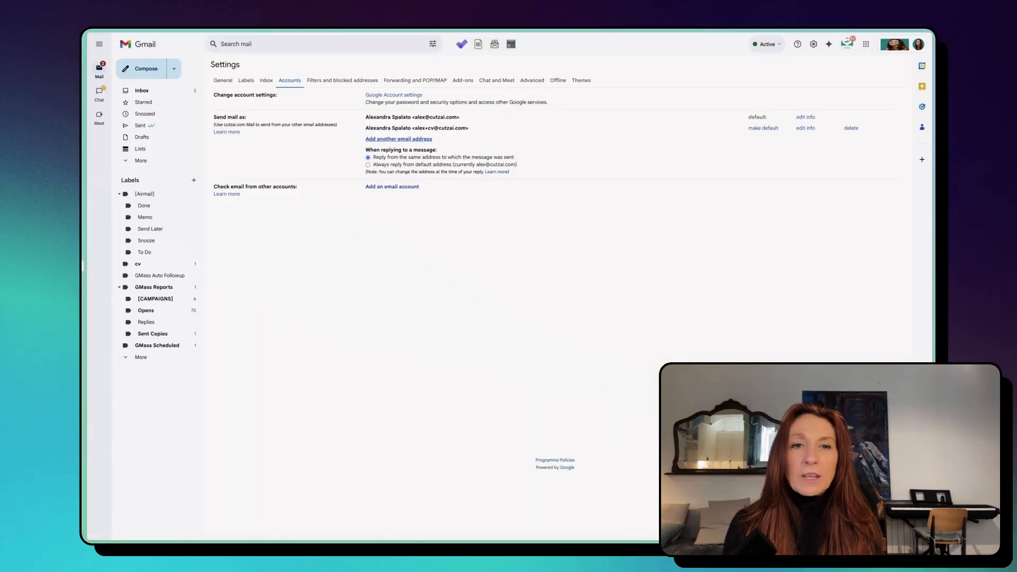
click(345, 81)
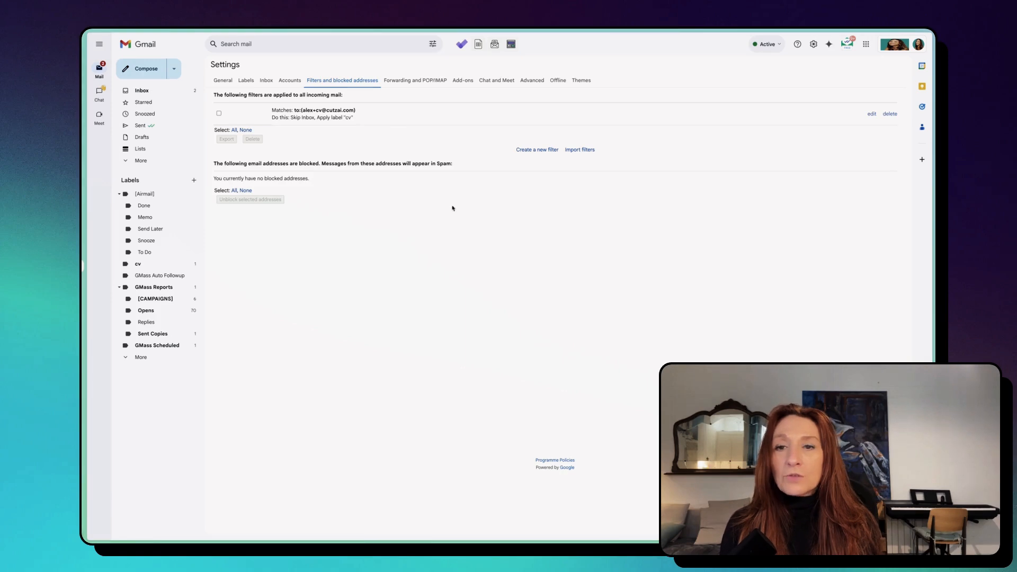
click(539, 152)
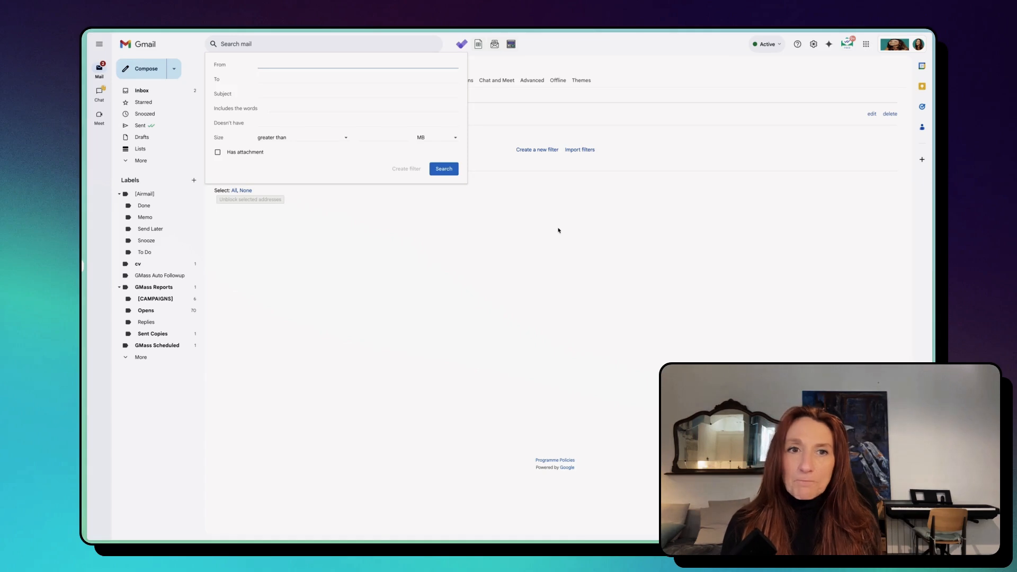
click(507, 296)
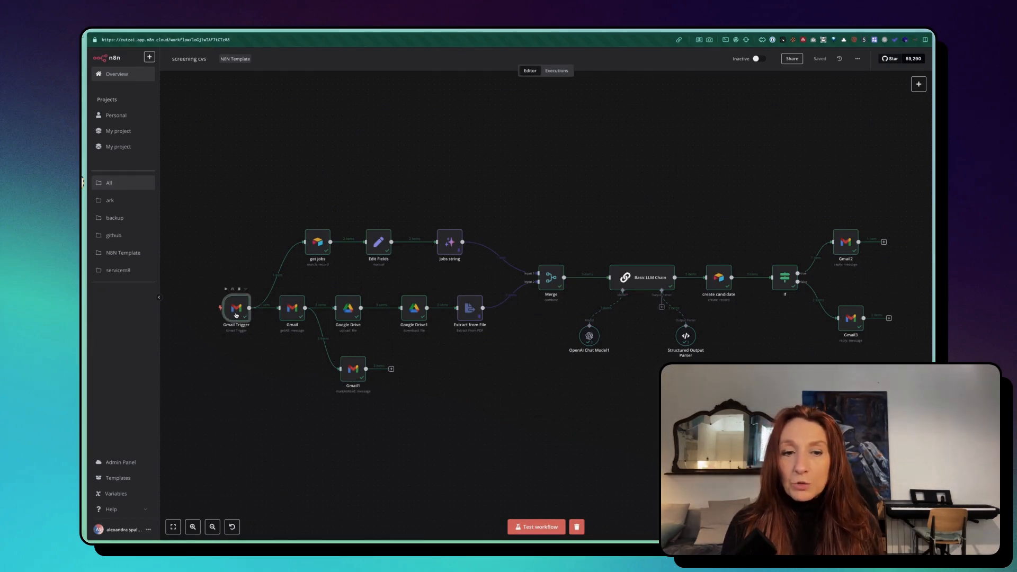
Switch to n8n and inspect the Gmail Trigger node's parameters, including the available poll time modes.
double_click(236, 313)
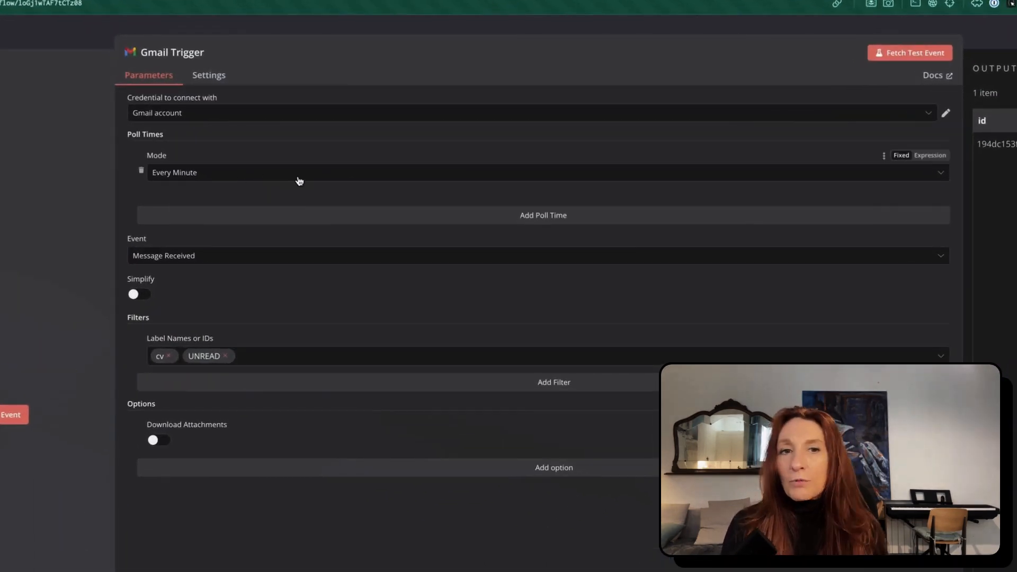
click(939, 175)
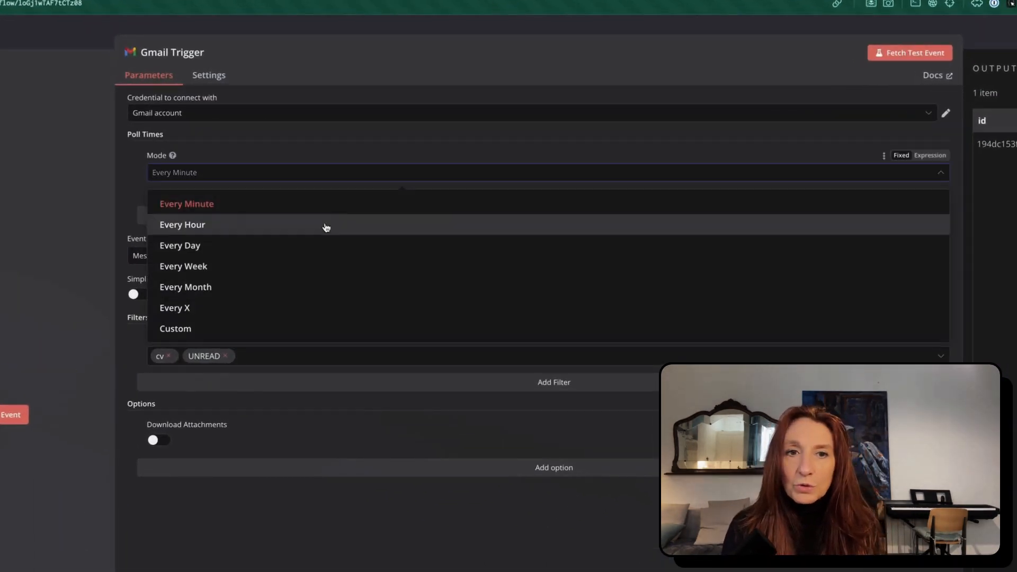
click(356, 150)
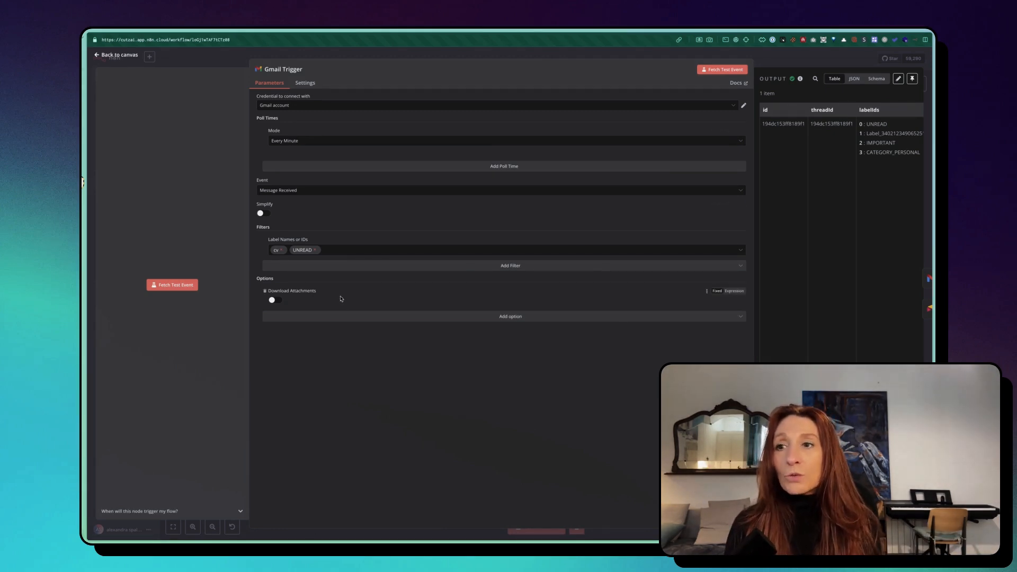
Open the Gmail node and examine its Get Many message parameters, incoming trigger data and JSON output, returning to the canvas when done.
click(105, 56)
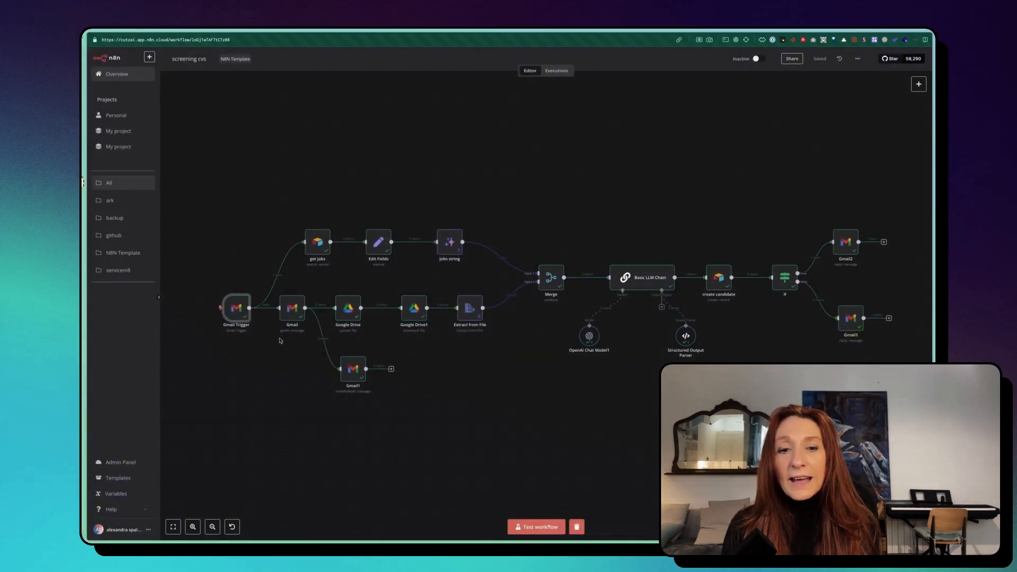
click(297, 308)
double_click(297, 308)
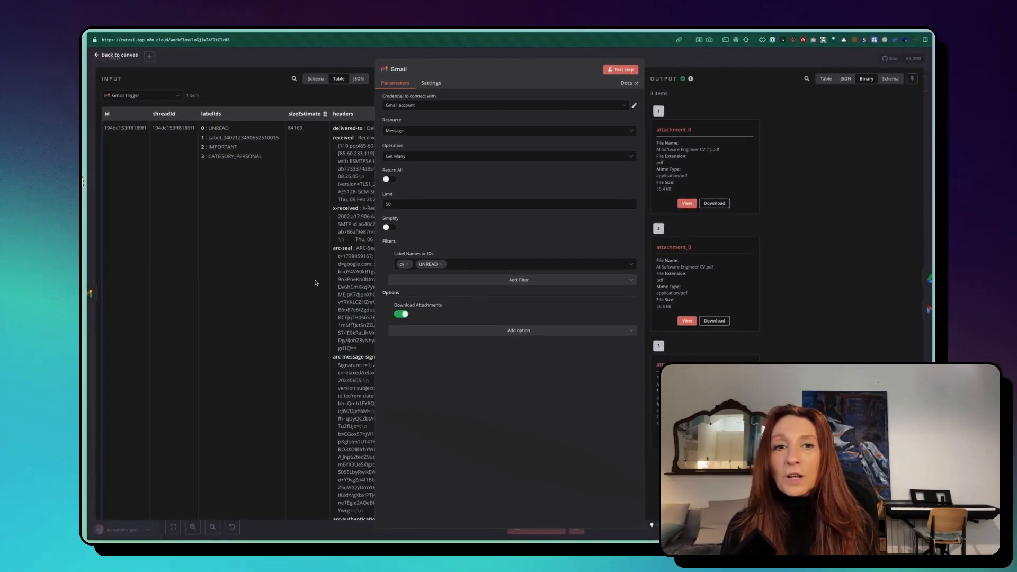
scroll(308, 280, right, 5)
scroll(306, 280, left, 5)
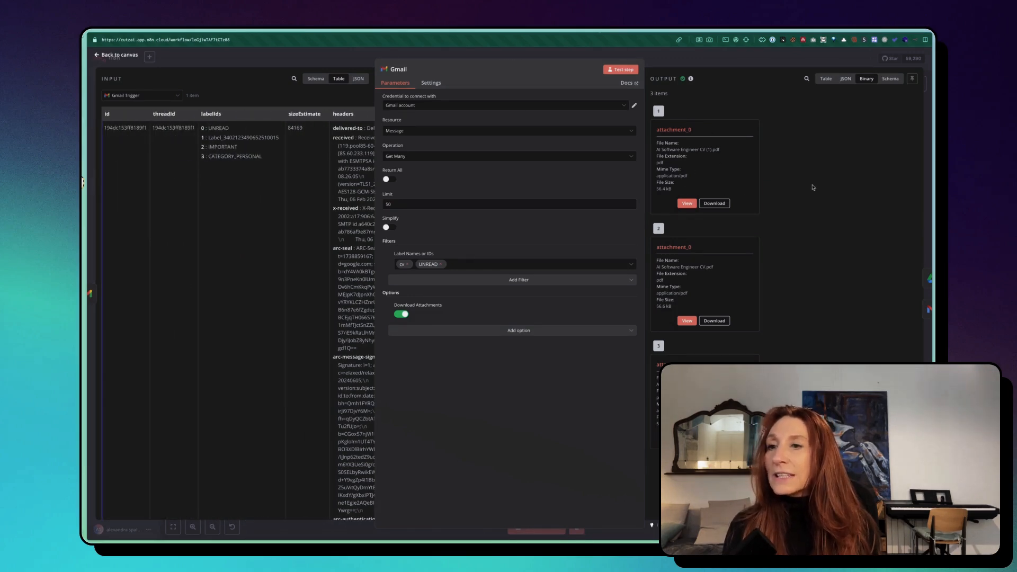
click(846, 79)
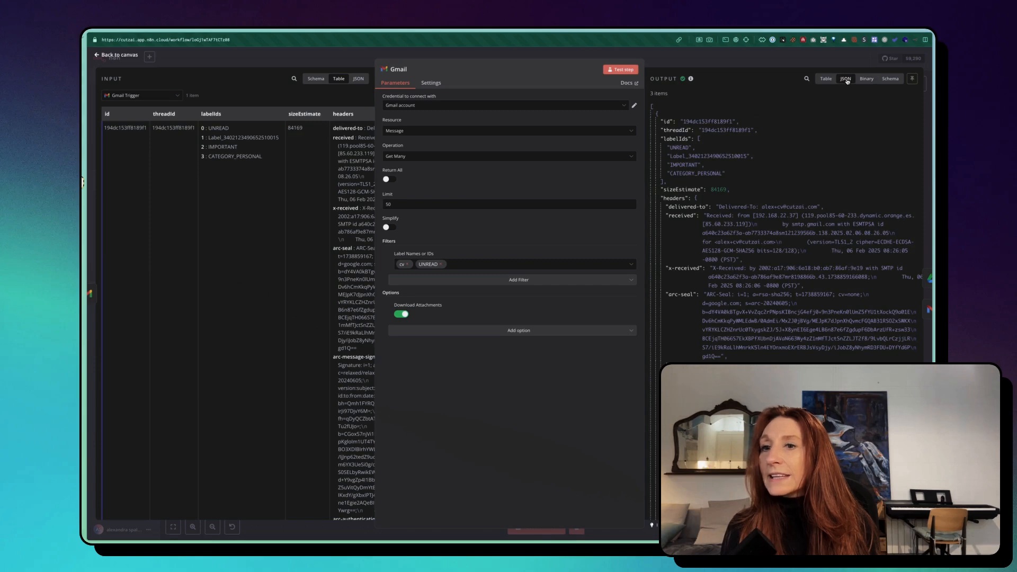
scroll(739, 148, down, 15)
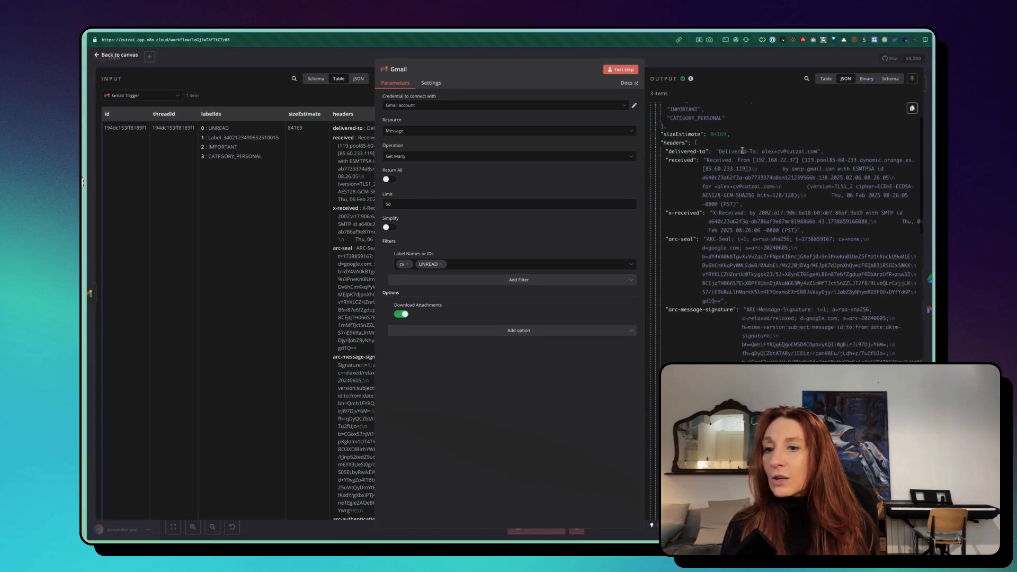
scroll(742, 150, up, 3)
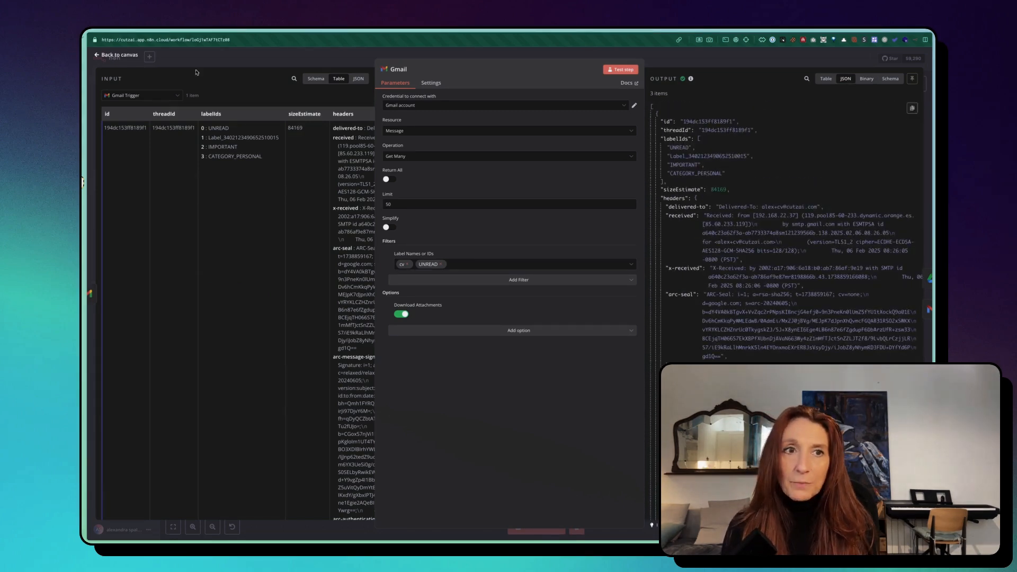
click(114, 55)
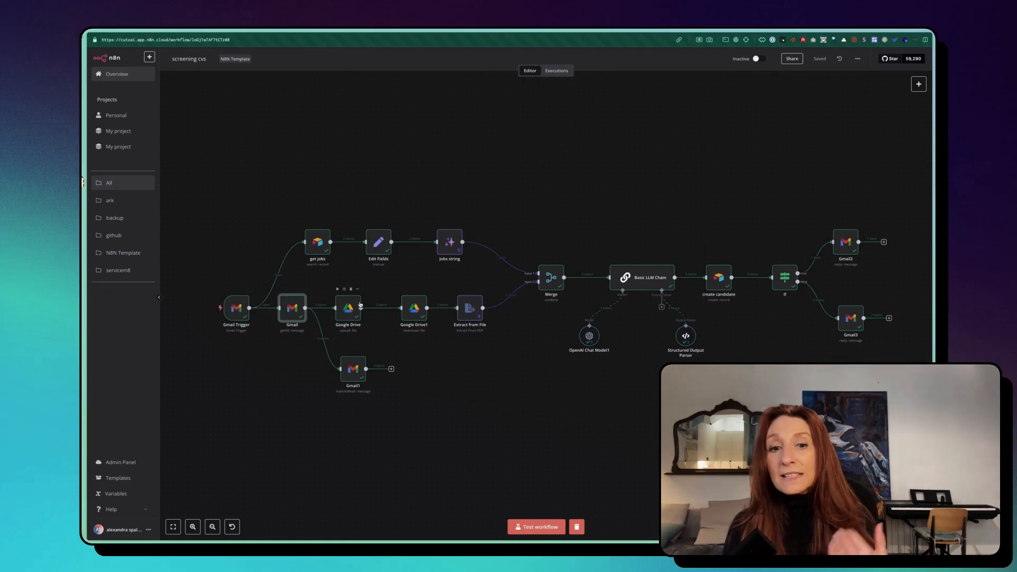
Inspect the Google Drive node's upload settings and check the CV folder in Google Drive, refreshing its contents.
mouse_move(354, 308)
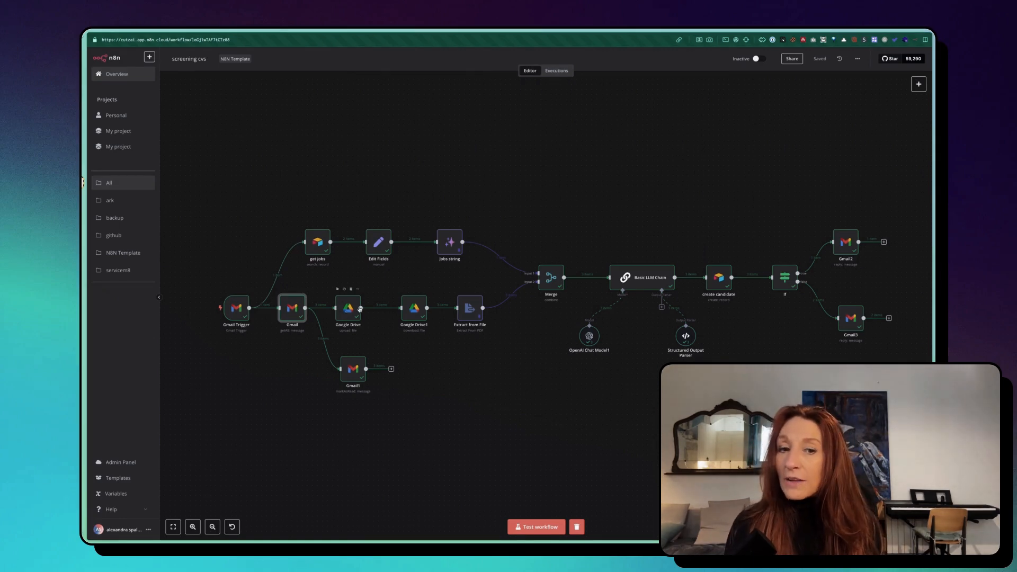
double_click(343, 313)
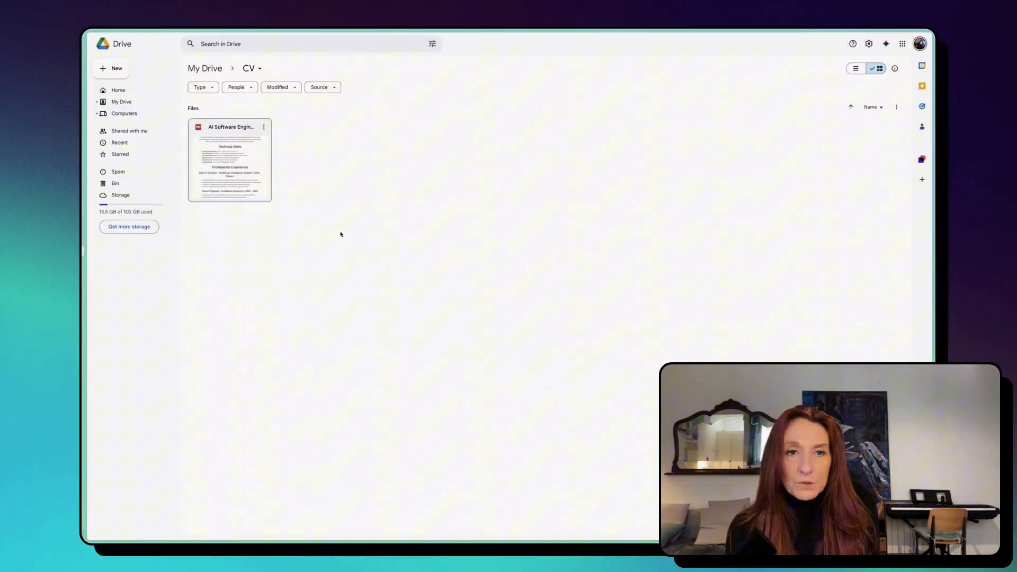
key(super+r)
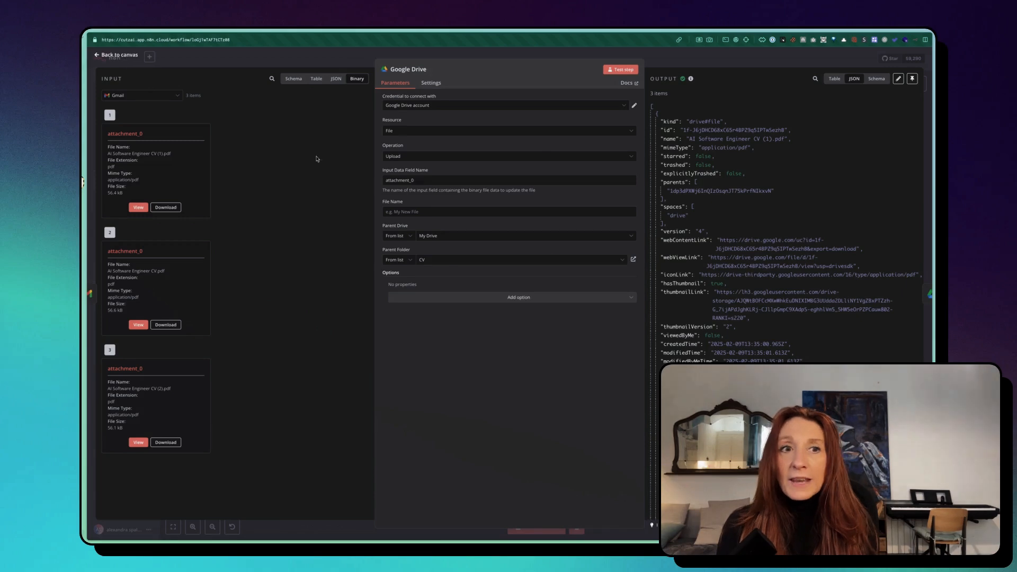
click(123, 56)
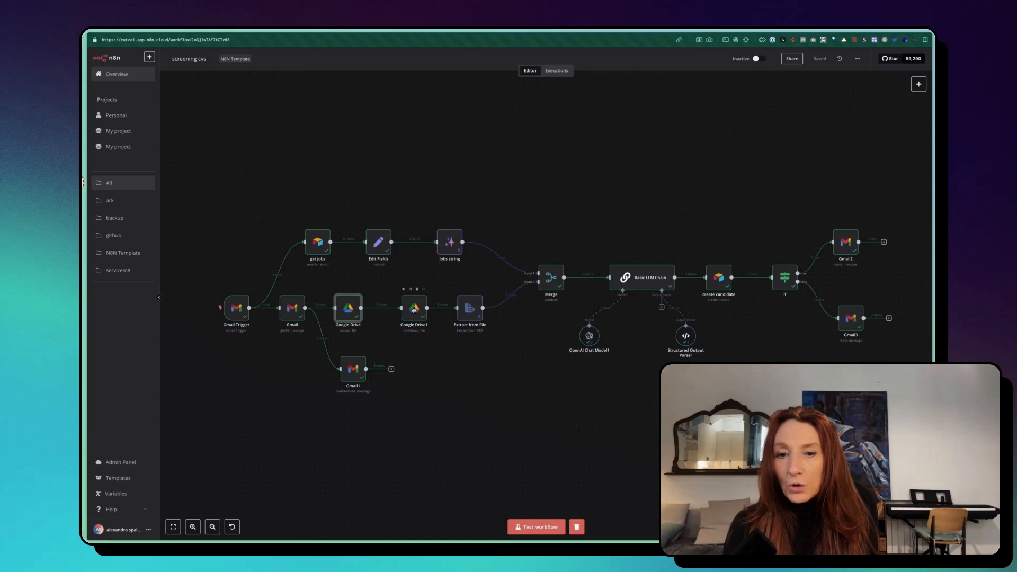
Inspect the Google Drive1 download node with its input as a schema, and preview the first downloaded CV PDF.
double_click(413, 310)
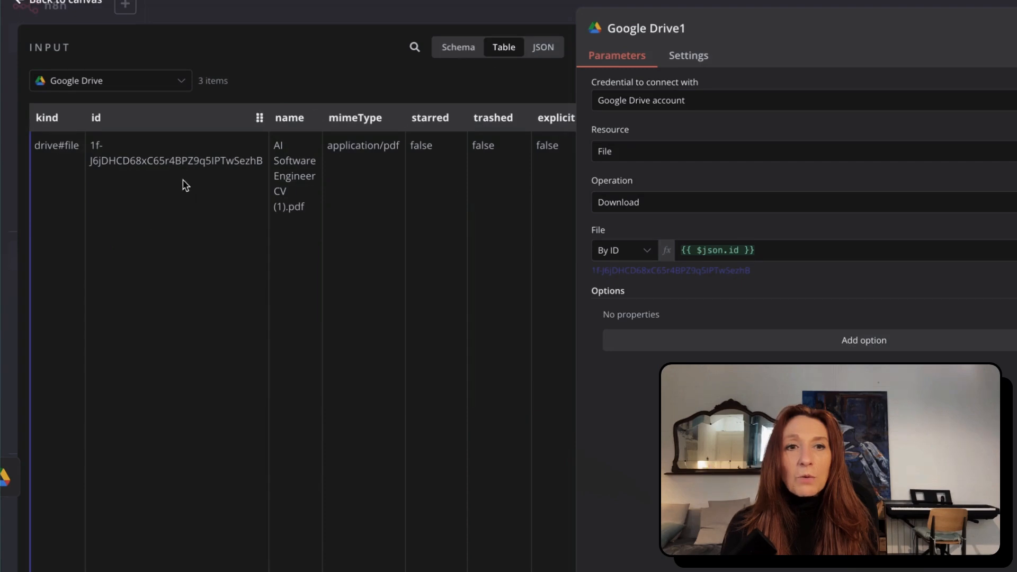
click(459, 55)
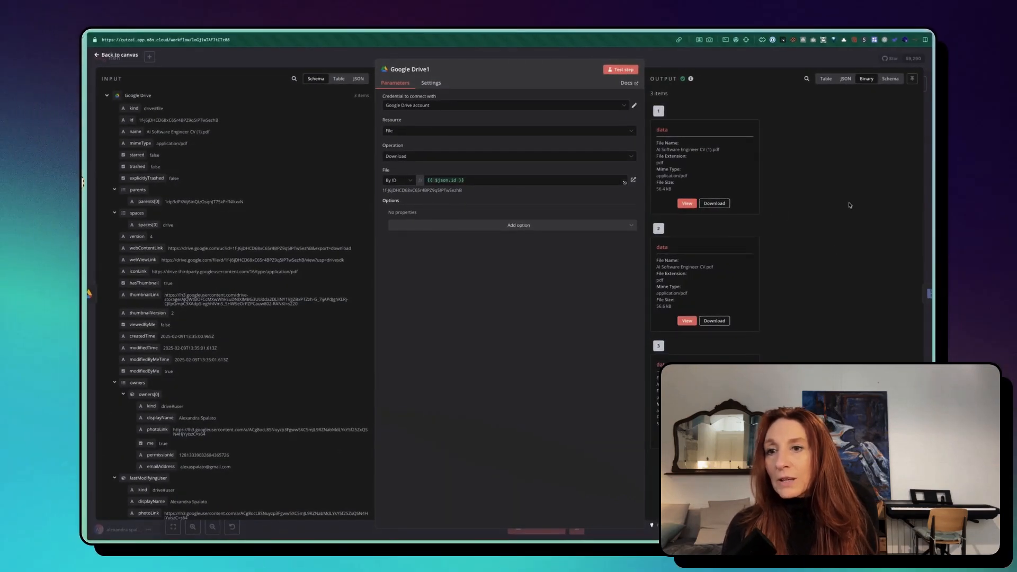
click(688, 204)
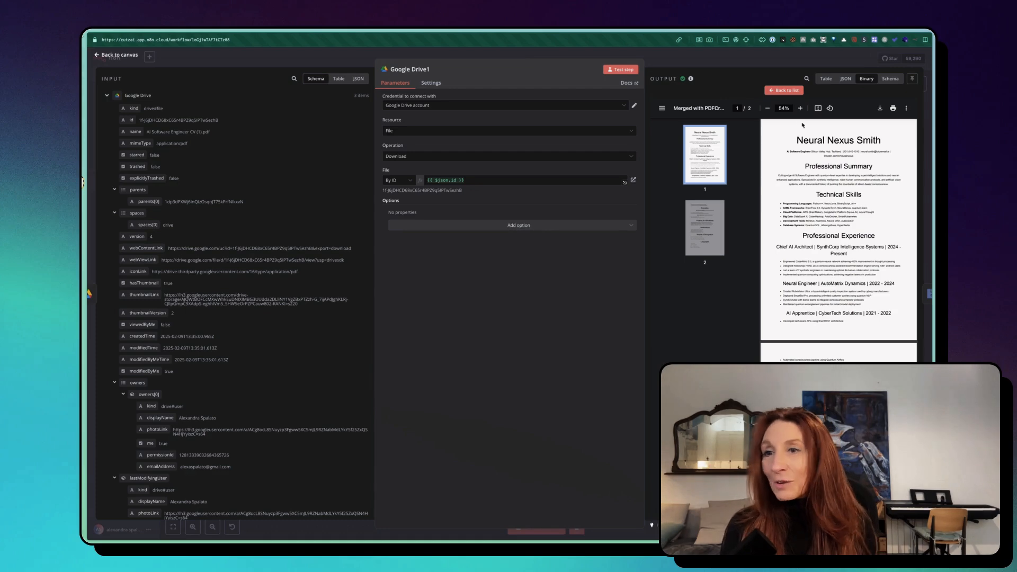
click(786, 91)
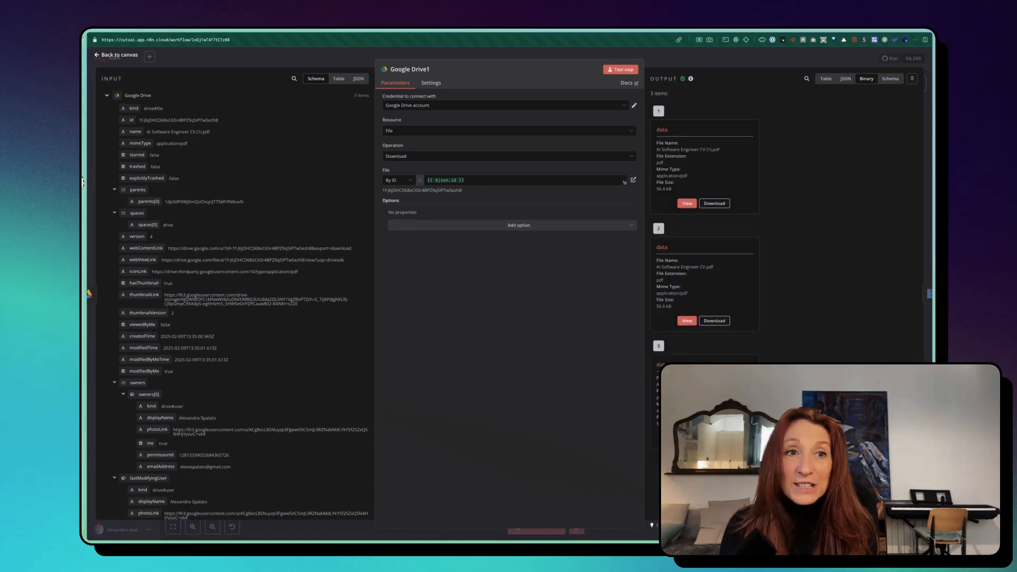
click(100, 56)
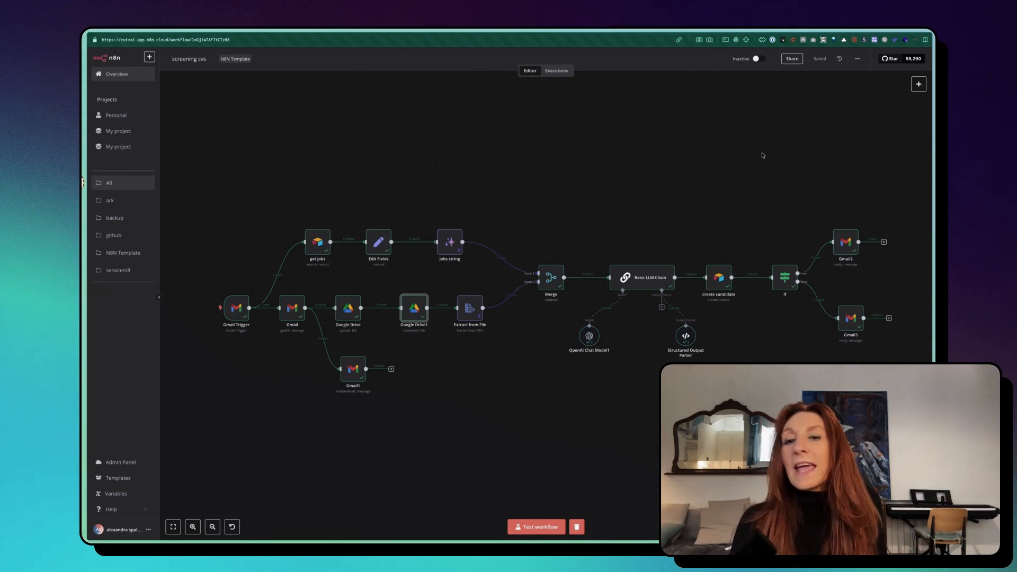
Open the Extract from File node and read through the text extracted from the CV PDFs.
double_click(469, 306)
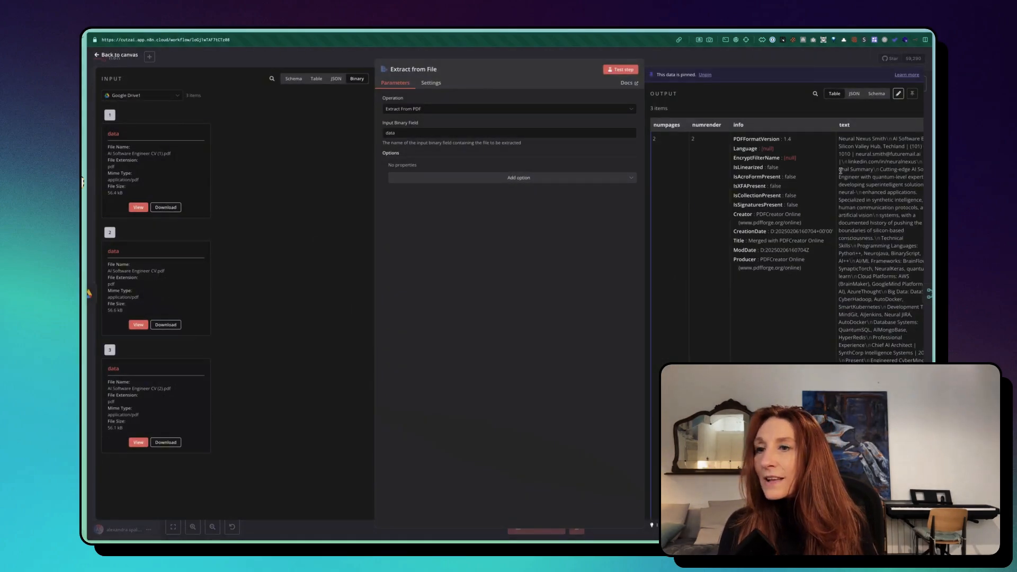
scroll(847, 178, right, 2)
scroll(847, 177, down, 5)
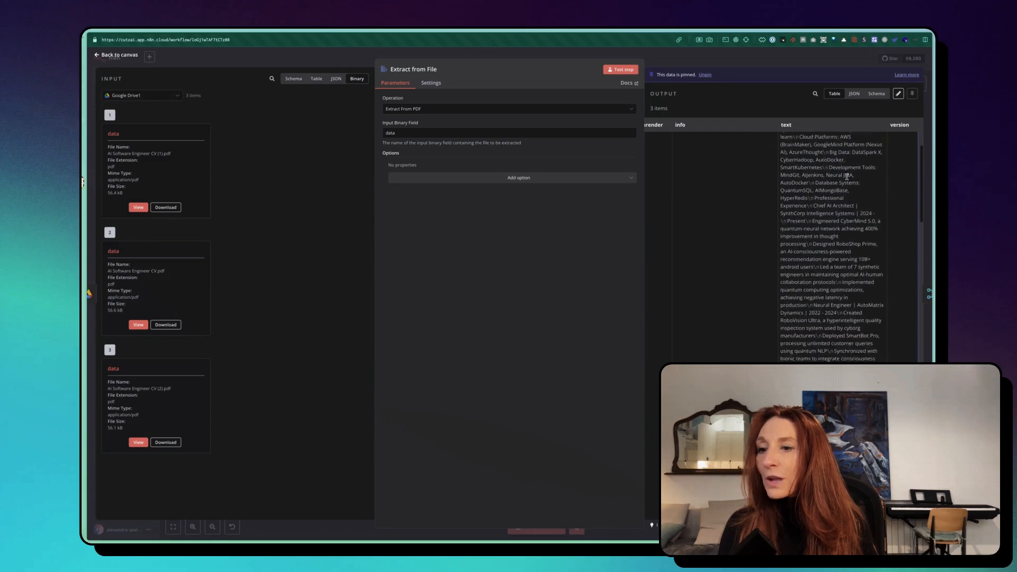
scroll(847, 177, up, 5)
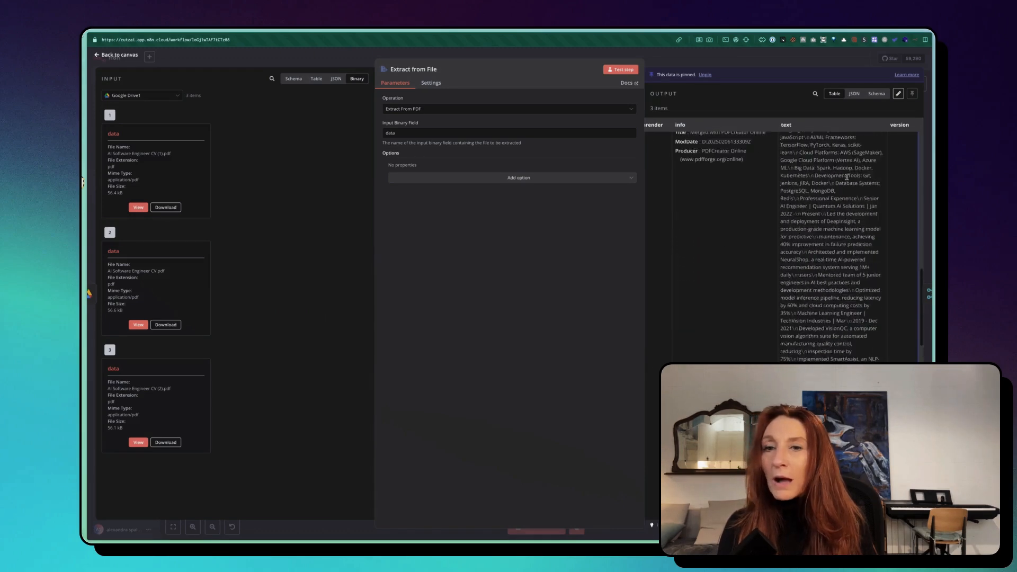
key(Escape)
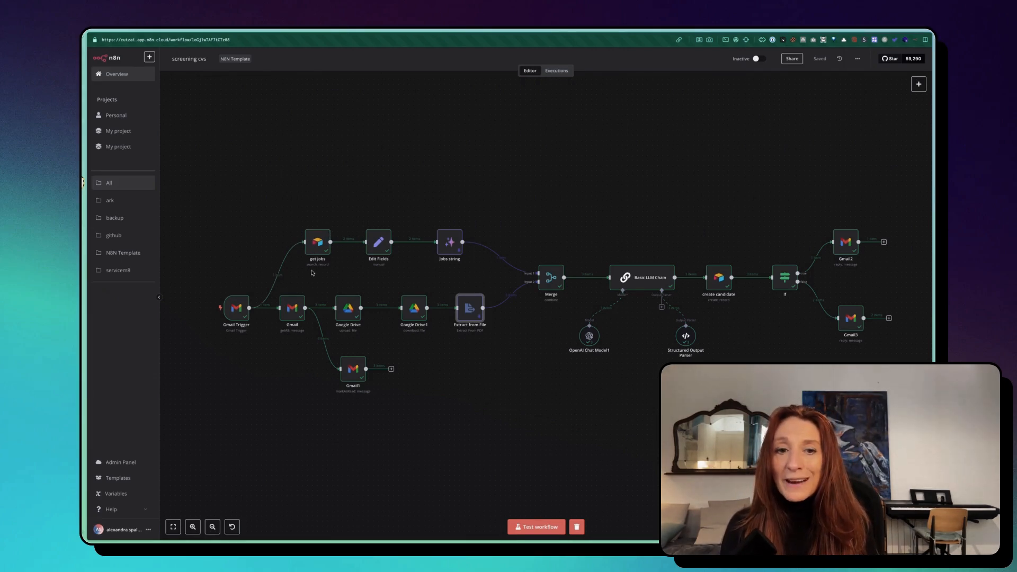
Inspect the get jobs node's search parameters and output, and check the jobs table in the Screening cvs base in Airtable.
double_click(314, 254)
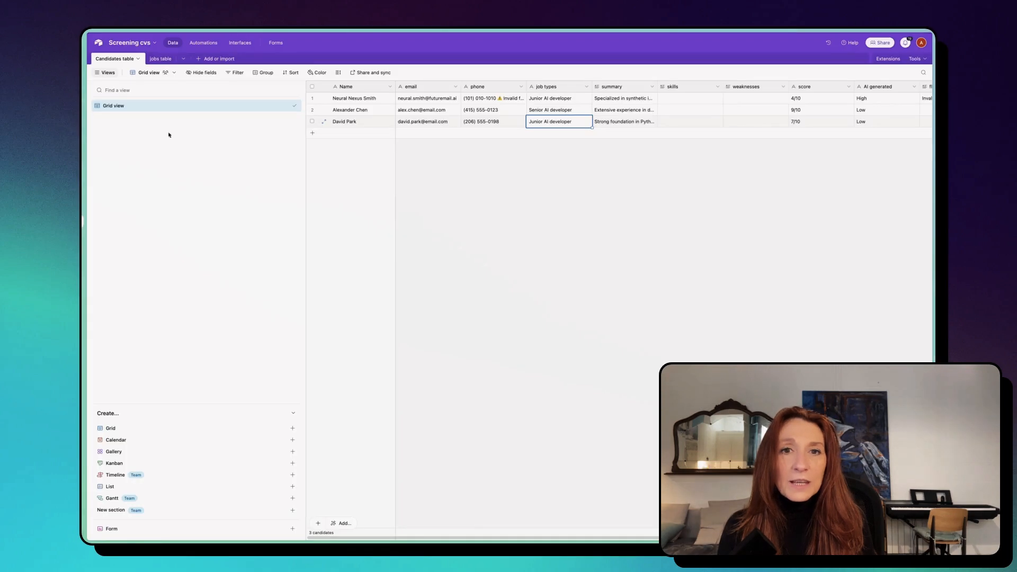
click(160, 59)
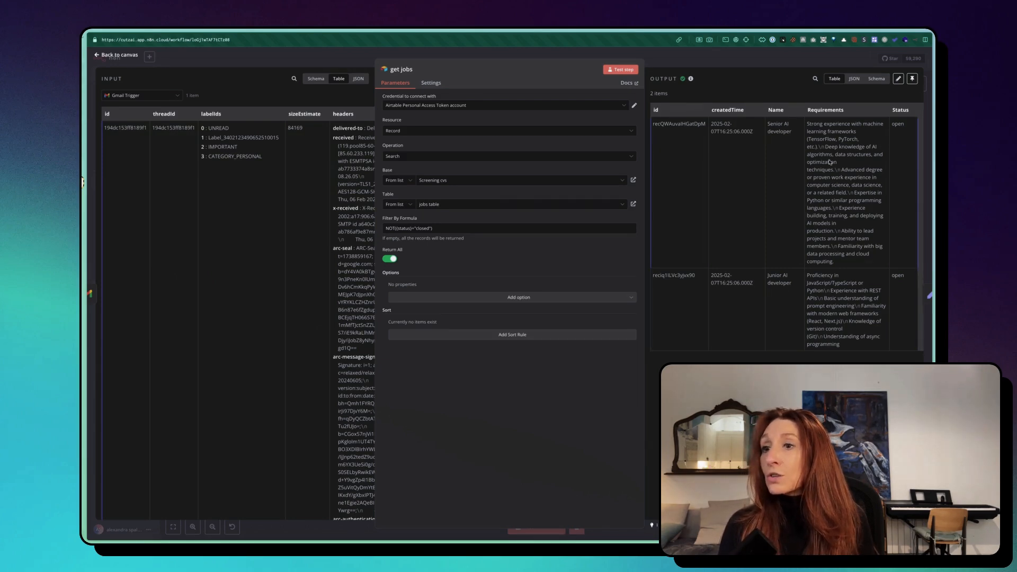
click(110, 56)
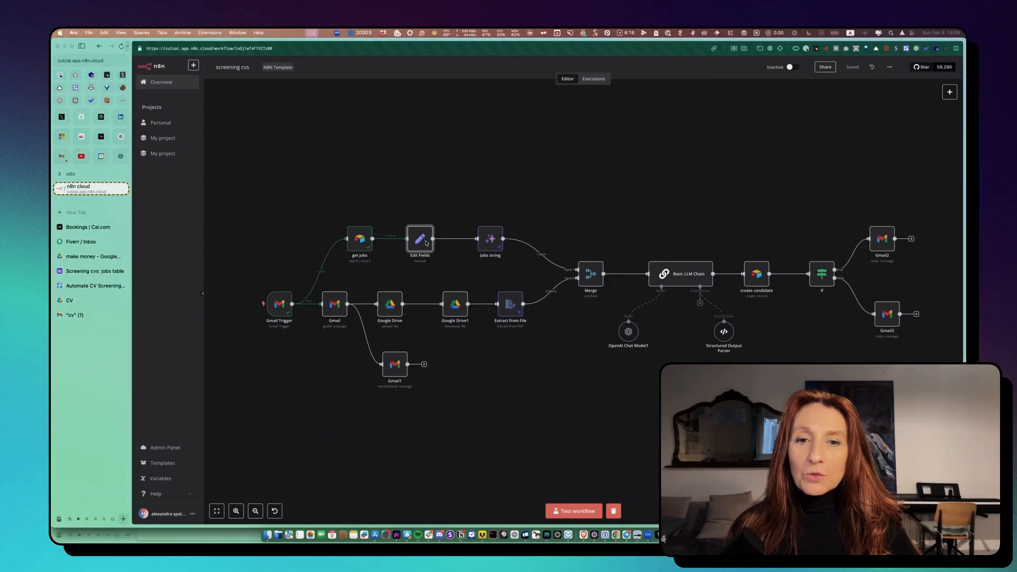
Test the Edit Fields node, which maps job and requirements from the Airtable records, and return to the canvas.
double_click(427, 243)
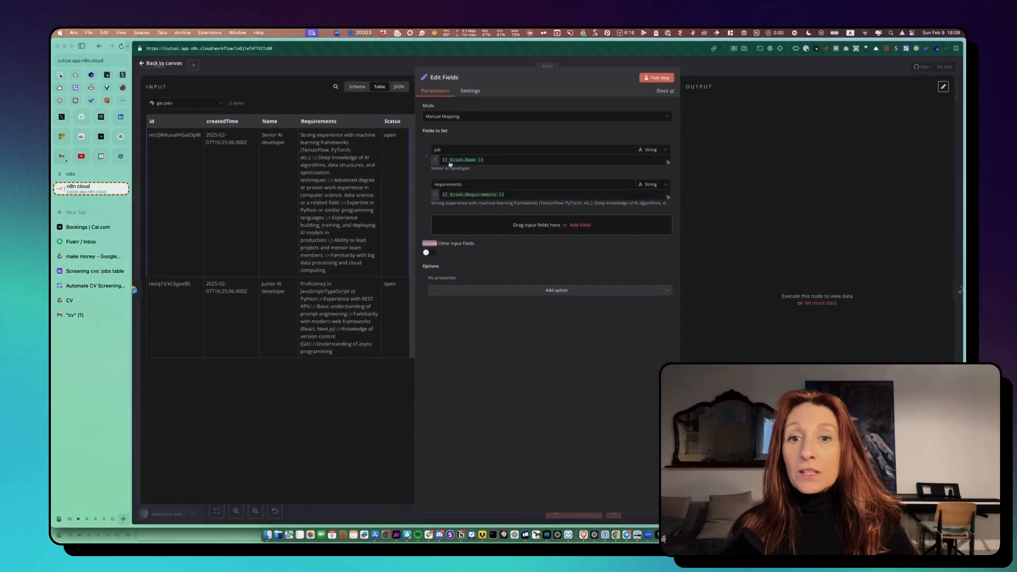
click(659, 78)
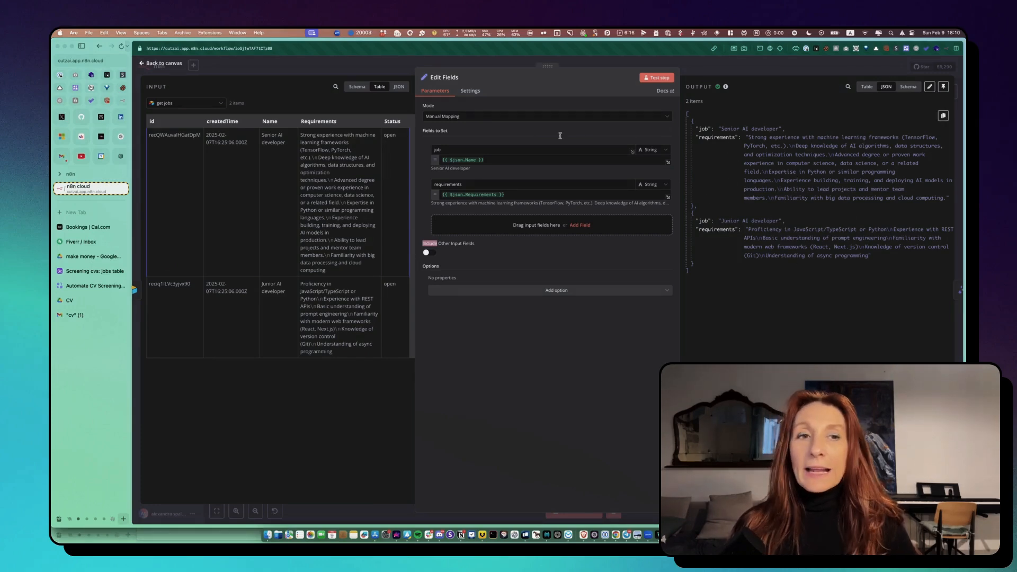
click(158, 64)
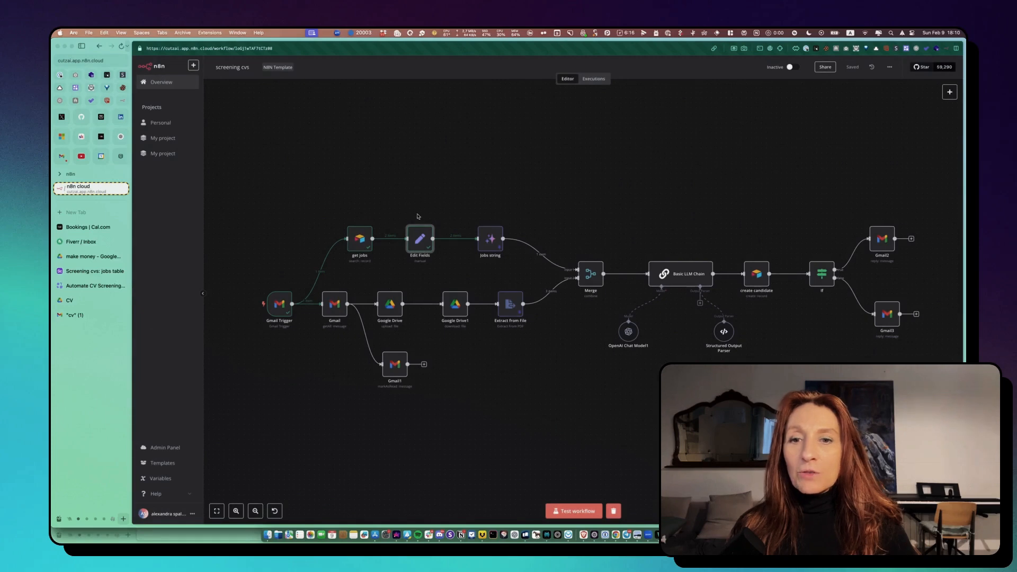
Examine the Jobs string node's instructions and generated code, and find its AI Transform node type among the data transformation nodes.
double_click(490, 240)
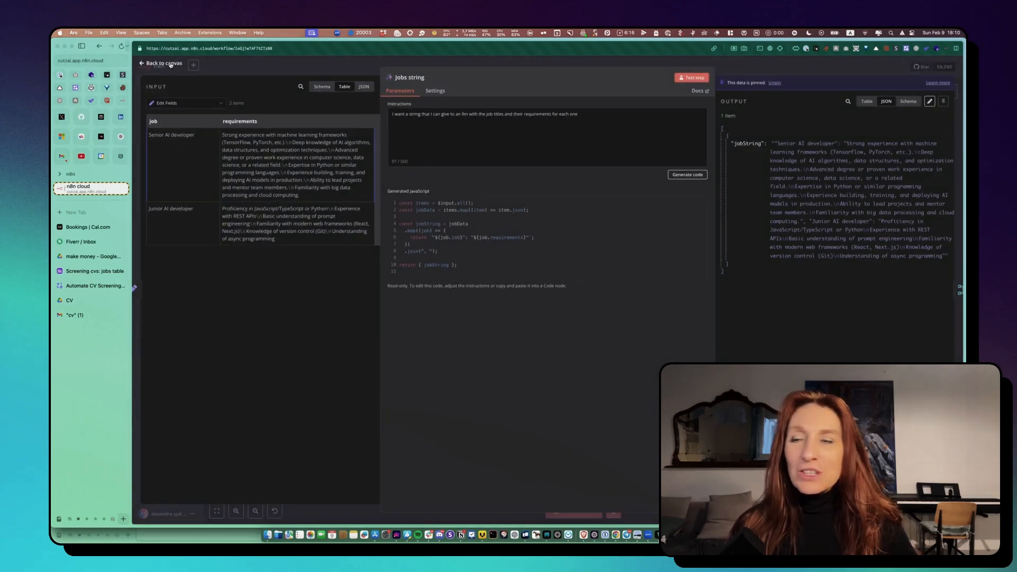
click(179, 64)
click(949, 92)
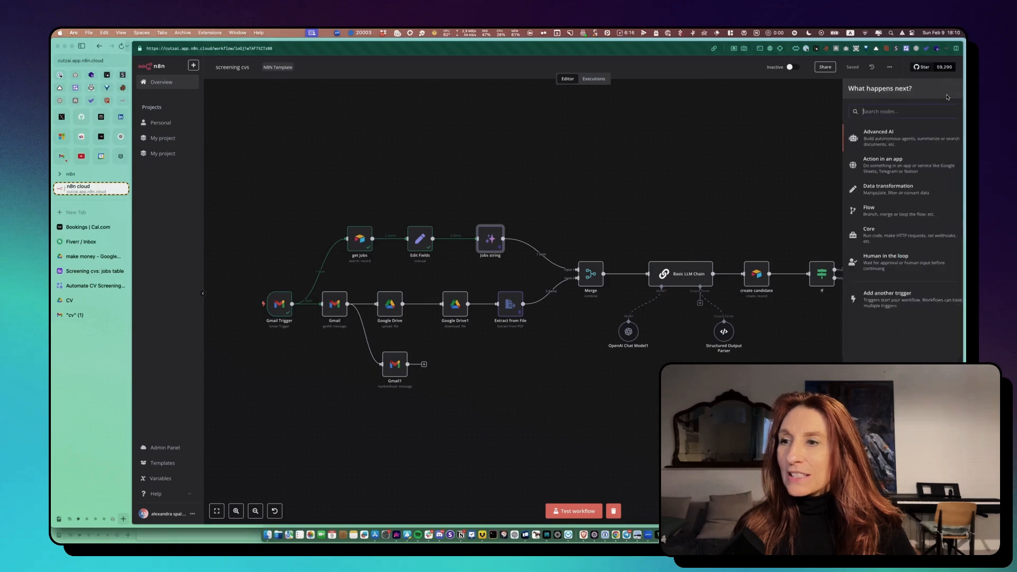
click(870, 189)
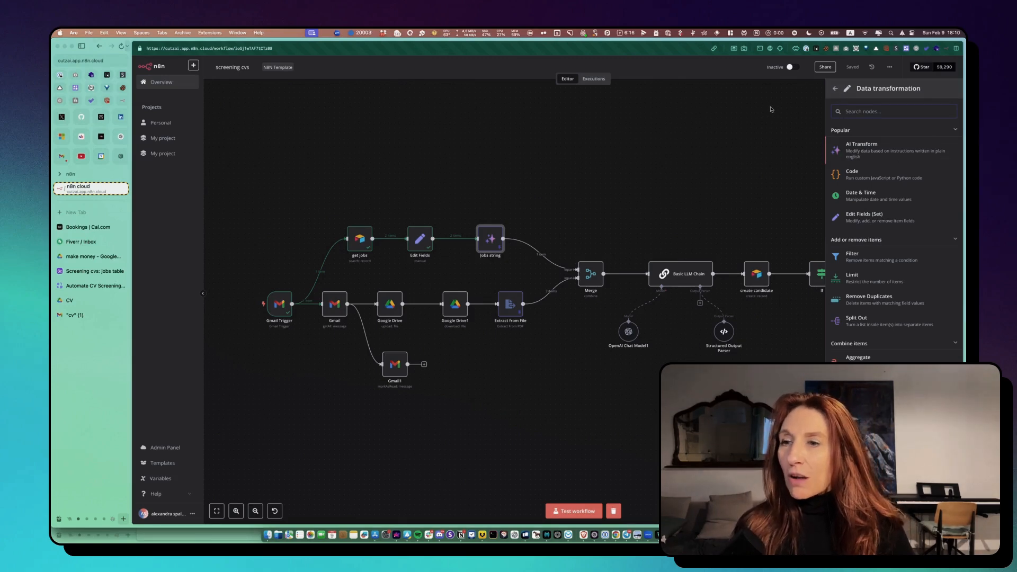
click(771, 109)
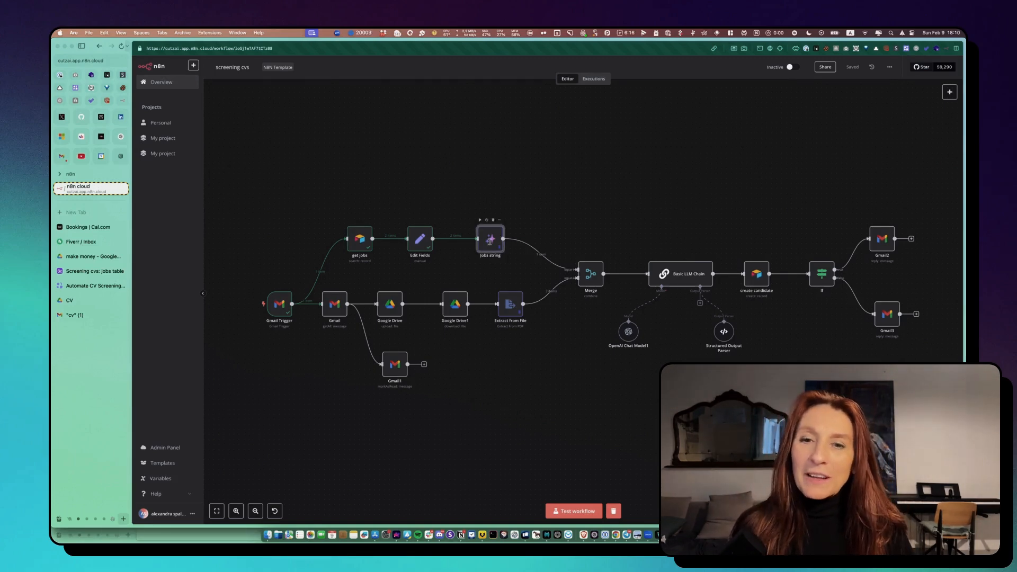
double_click(489, 239)
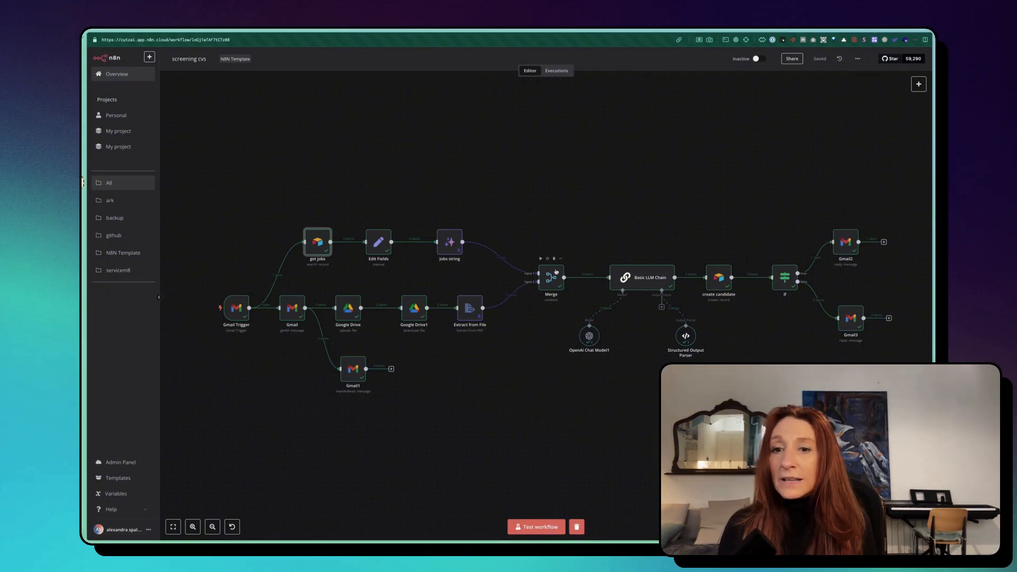
Open the Merge node and review the available choices for its Mode and Combine By parameters, keeping Combine and All Possible Combinations.
double_click(550, 278)
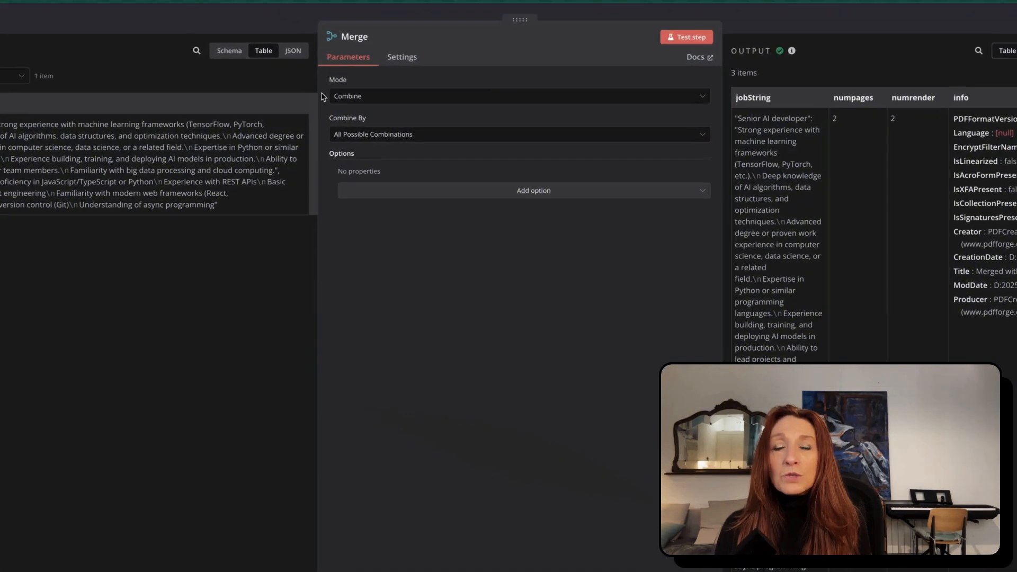
click(700, 99)
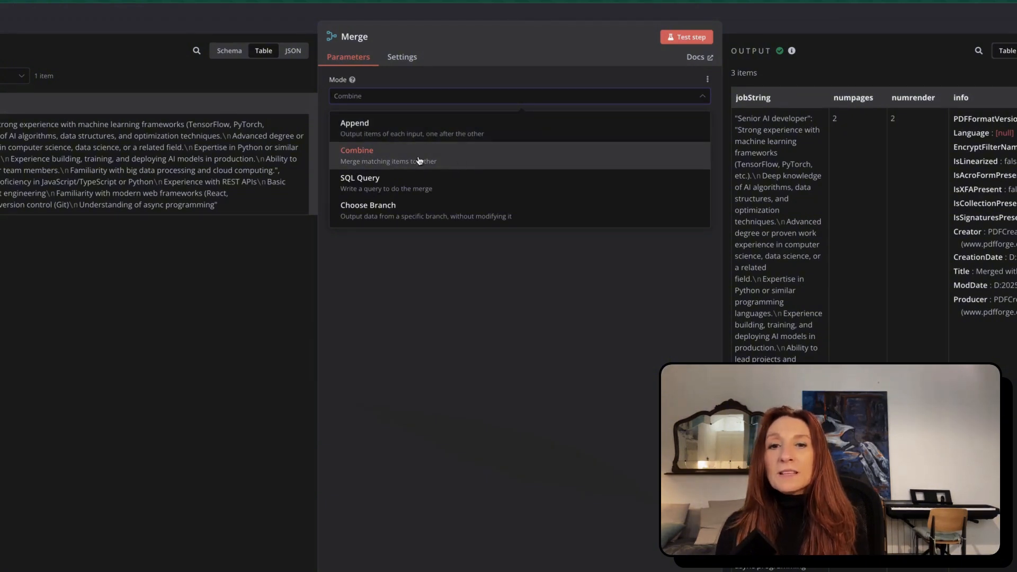
click(180, 339)
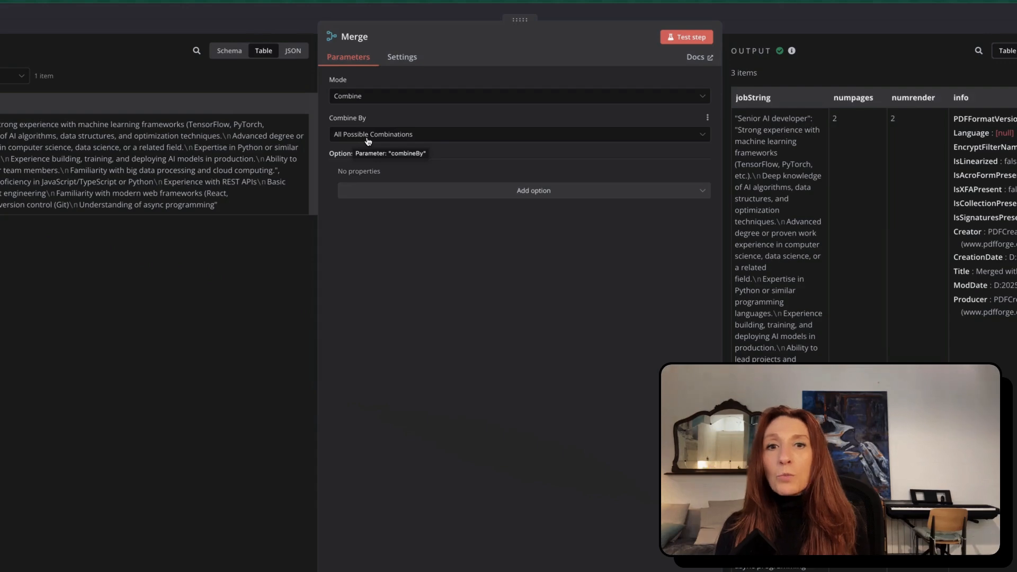
click(700, 137)
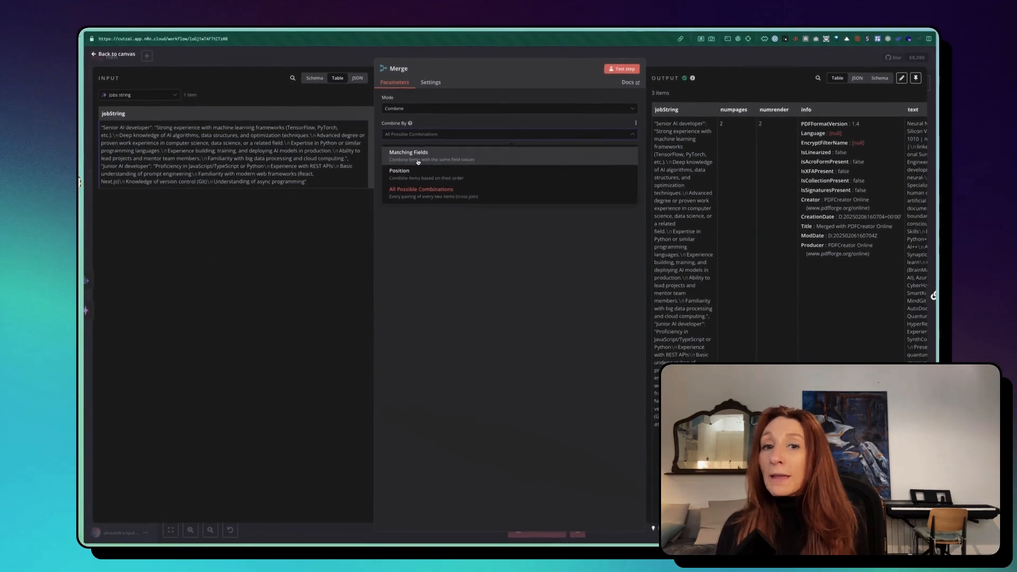
click(193, 286)
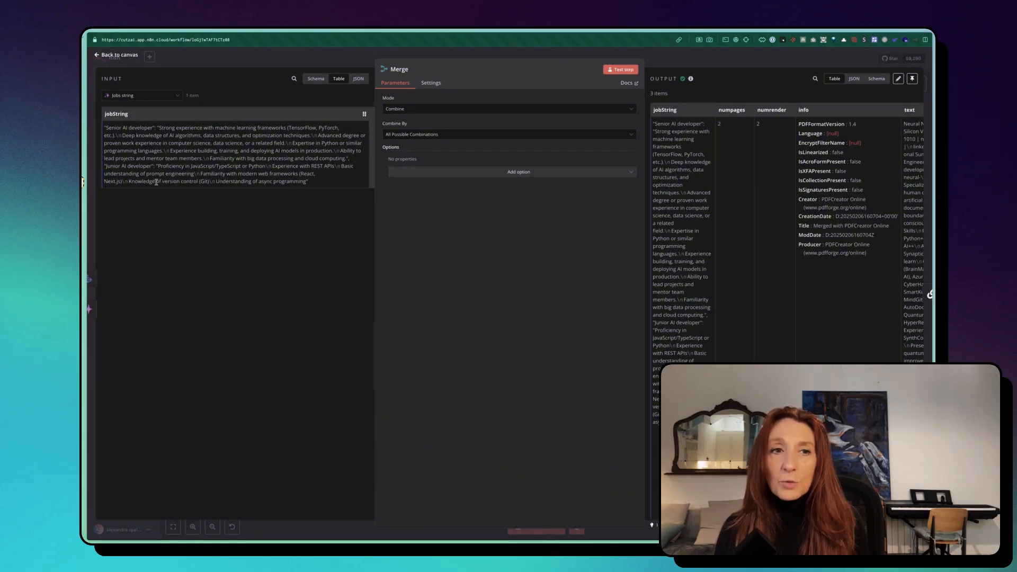
Compare the Merge node's Extract from File input with its merged output in table and JSON form, and return to the canvas.
click(177, 97)
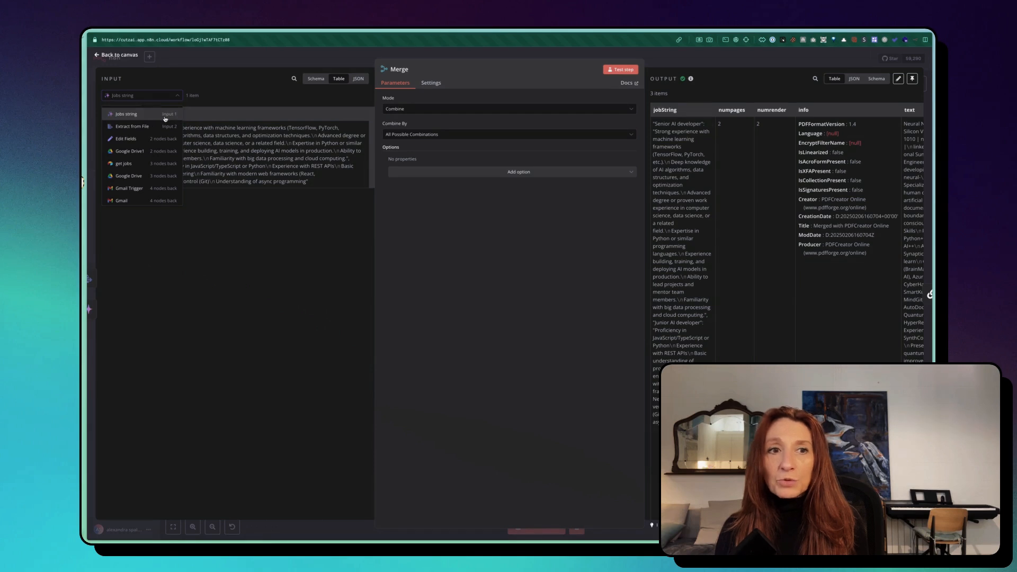
click(134, 128)
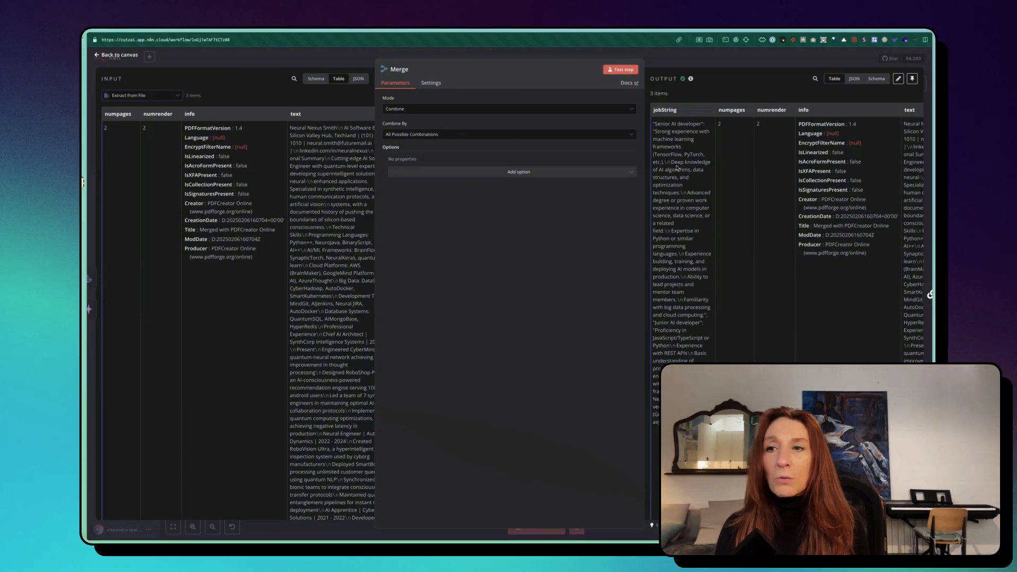
scroll(804, 150, right, 5)
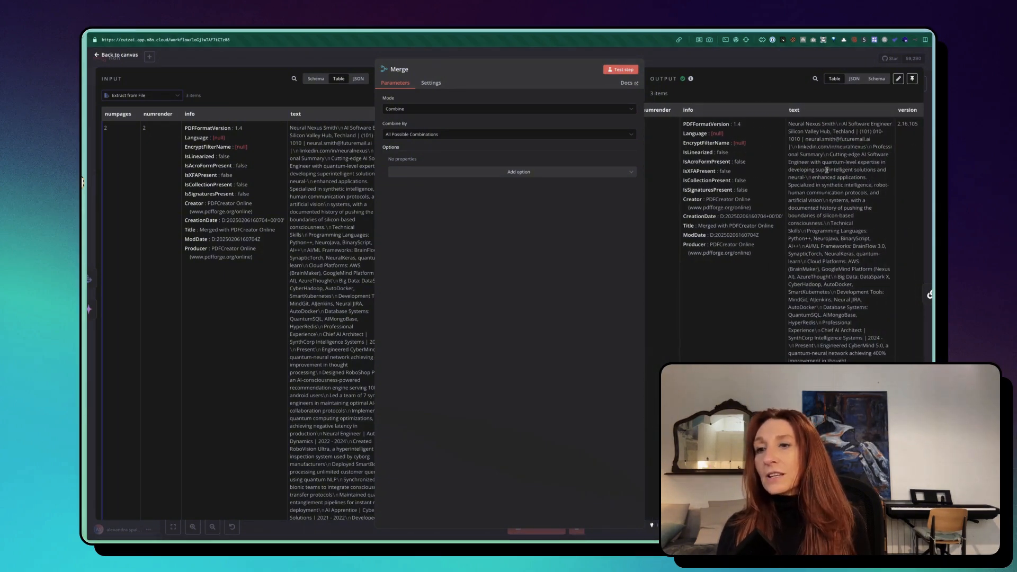
scroll(827, 170, right, 2)
scroll(827, 170, down, 10)
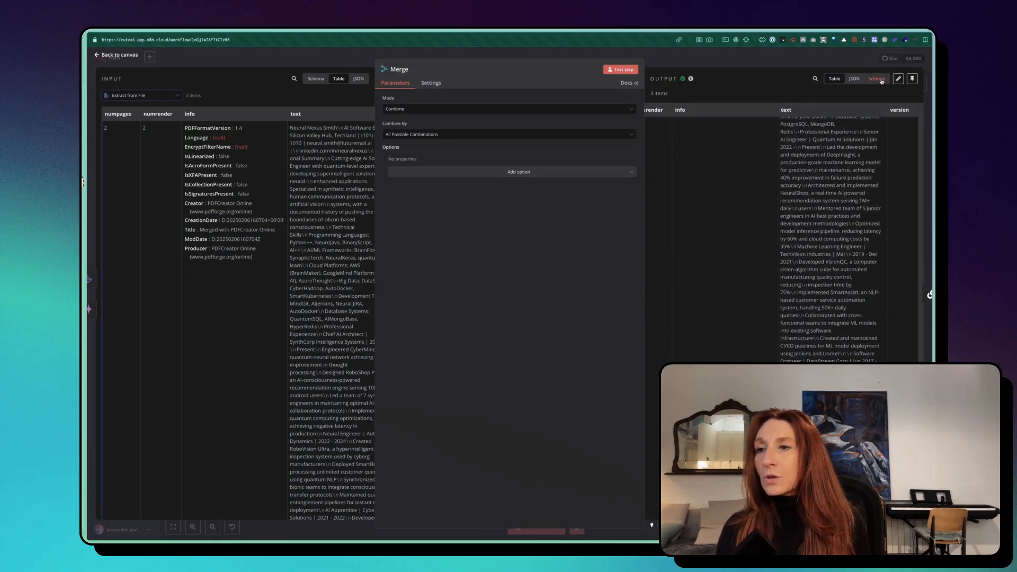
click(855, 79)
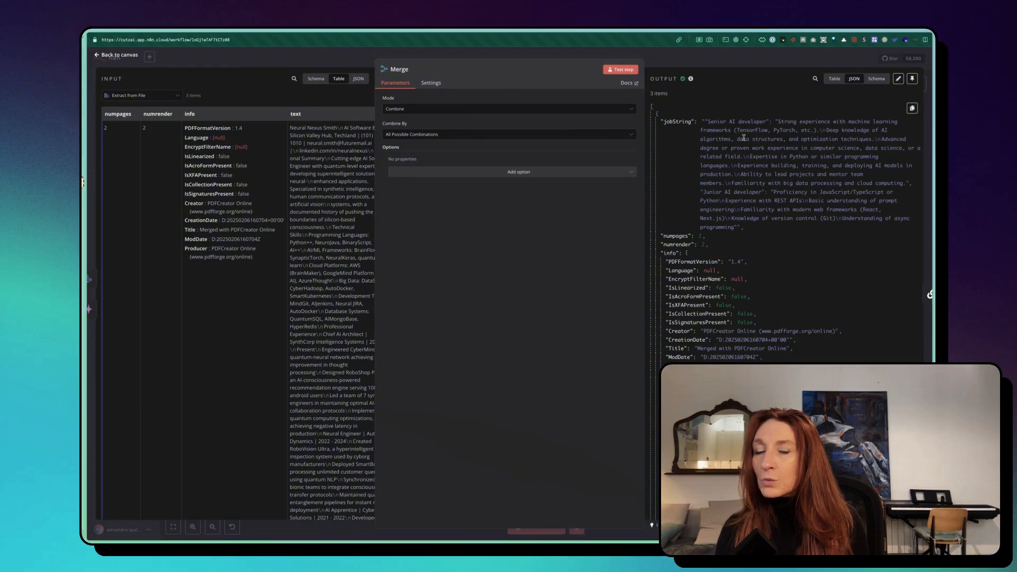
scroll(754, 182, down, 10)
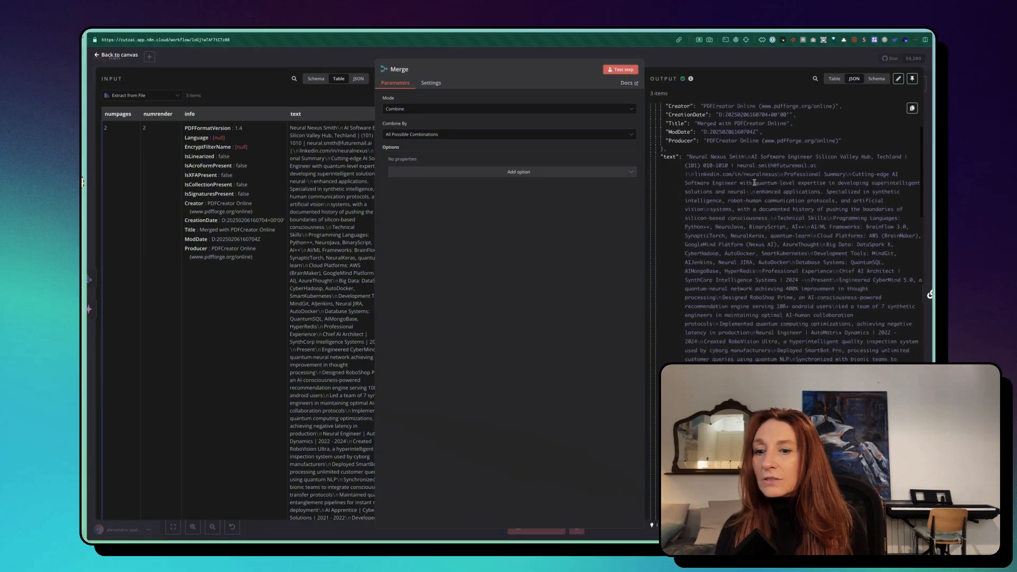
scroll(754, 182, down, 10)
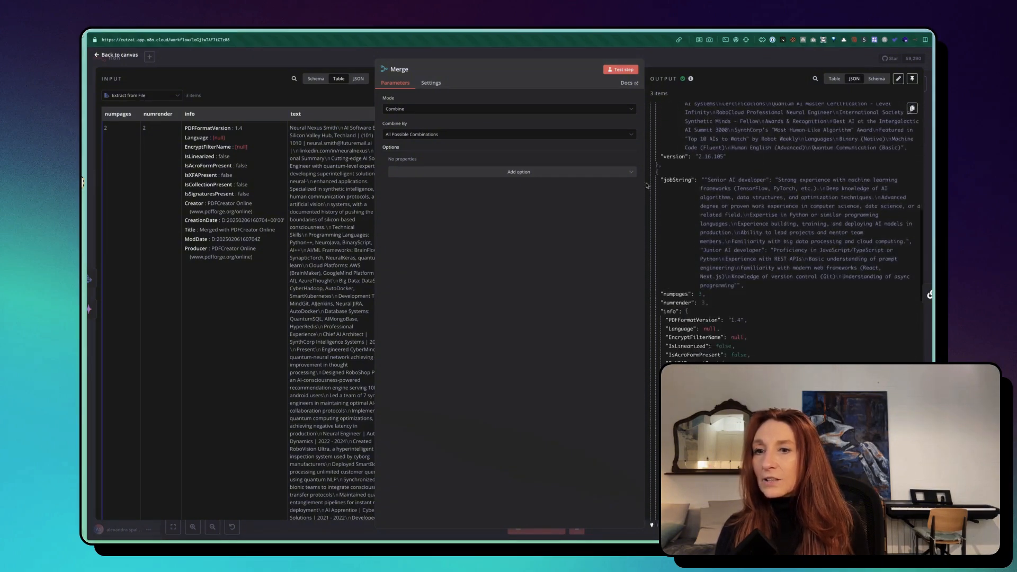
scroll(776, 295, up, 15)
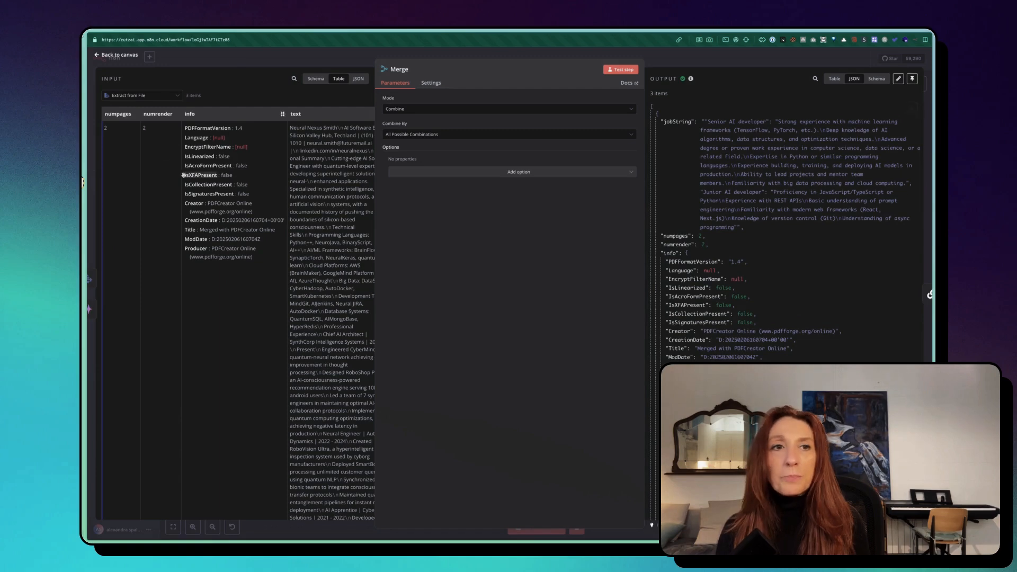
click(103, 57)
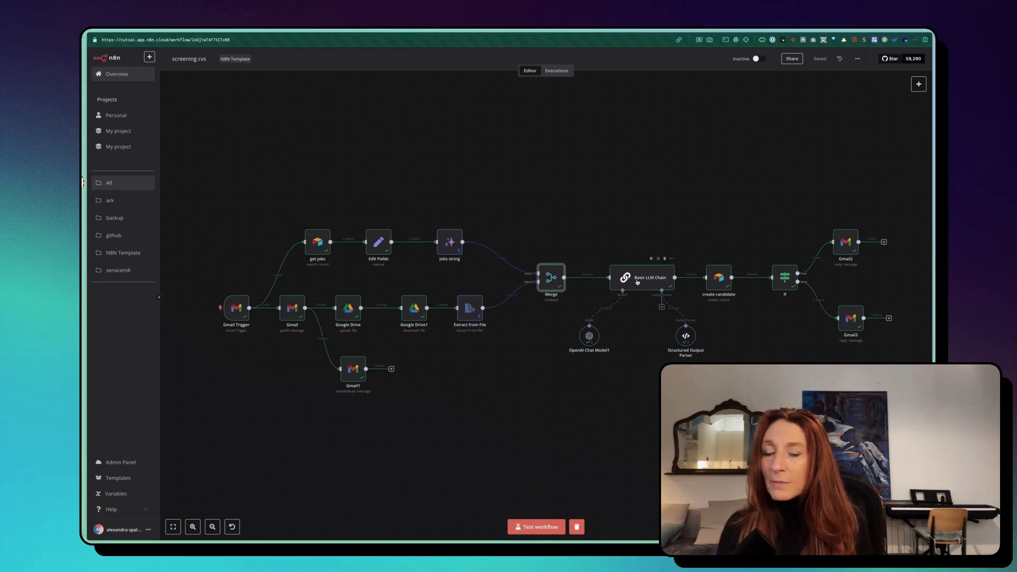
Open the Basic LLM Chain node, examine the incoming CV text and read the full system message in the expression editor.
double_click(638, 280)
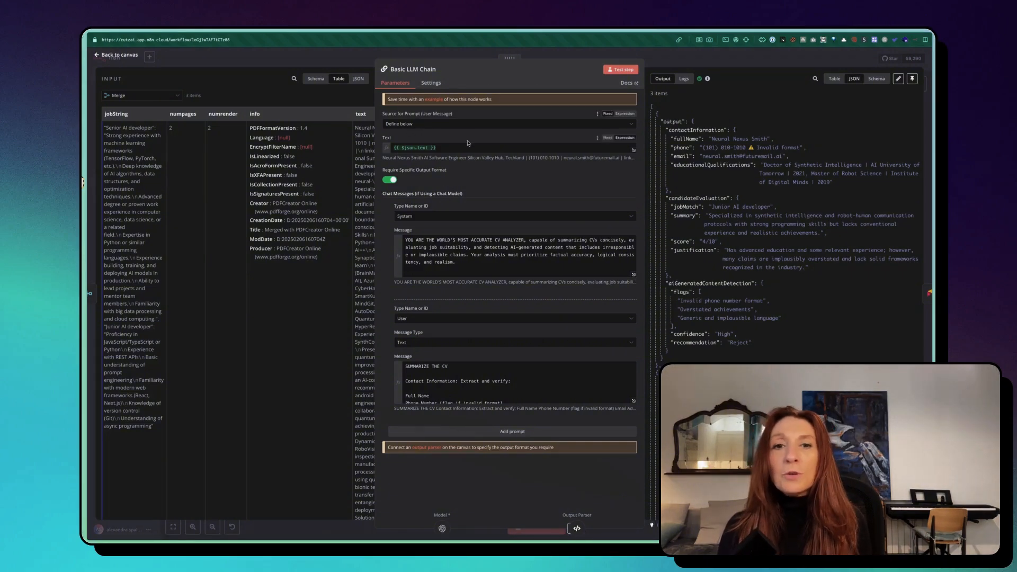
scroll(295, 168, right, 5)
scroll(295, 169, down, 2)
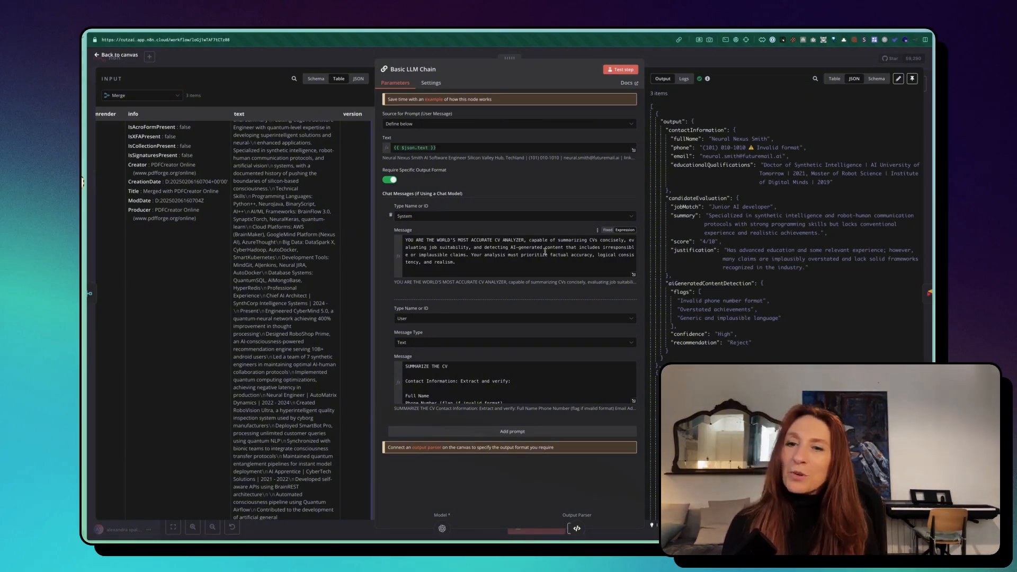
click(633, 274)
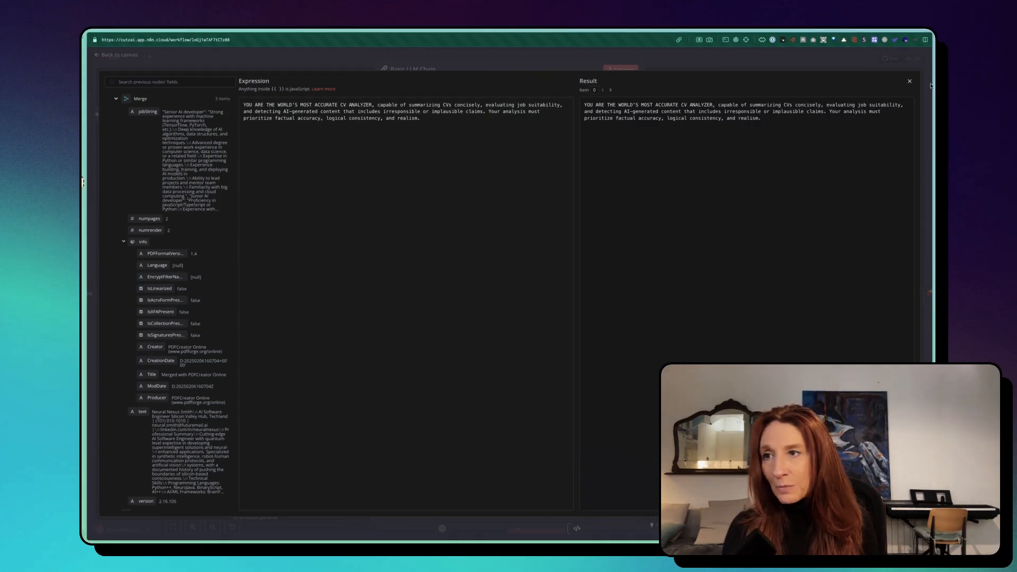
click(911, 83)
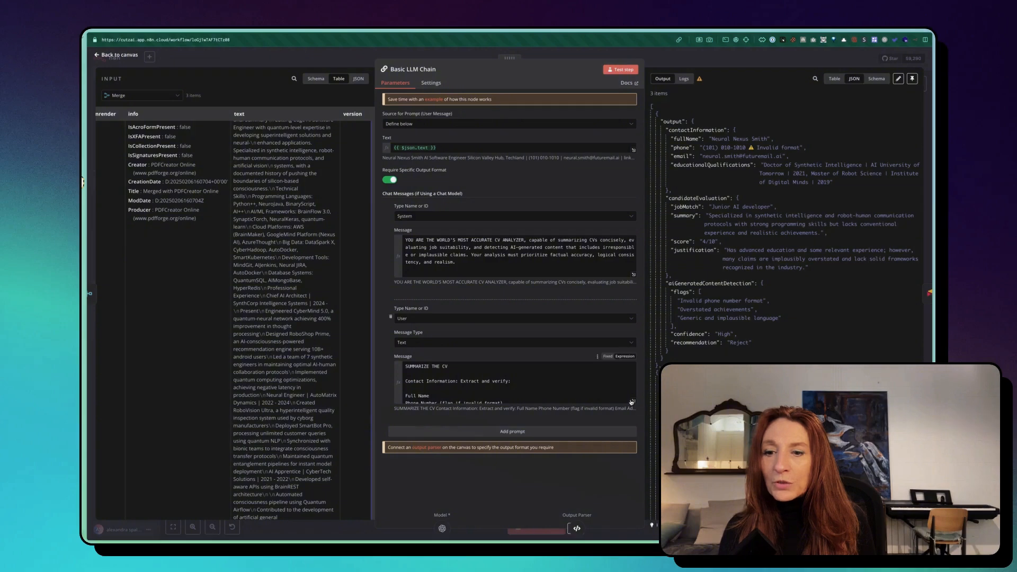
Read through the Basic LLM Chain's full user message prompt, including the jobString expression, scoring rules and output format, and close the editor.
click(632, 401)
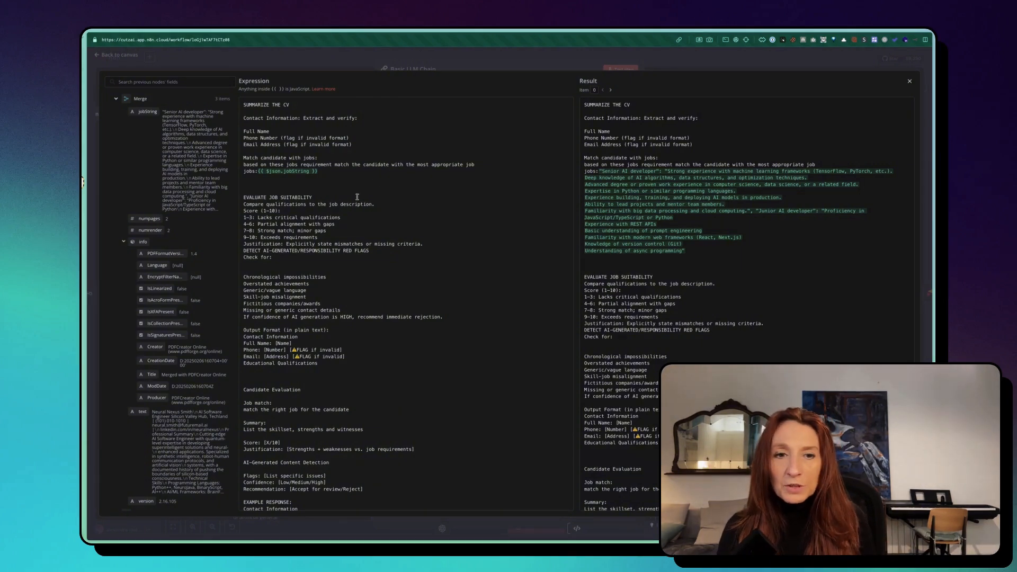
scroll(263, 209, down, 5)
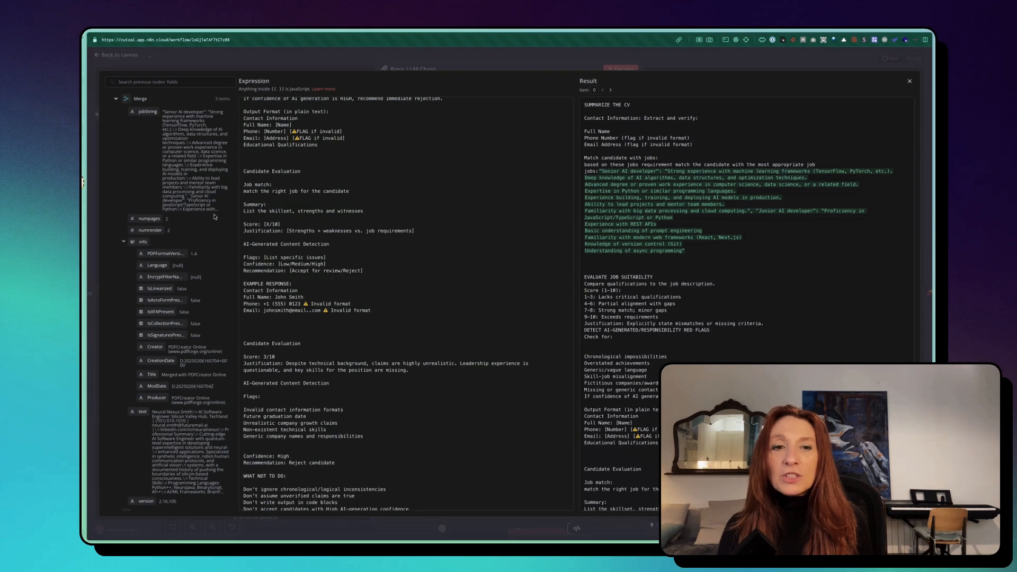
scroll(317, 211, down, 1)
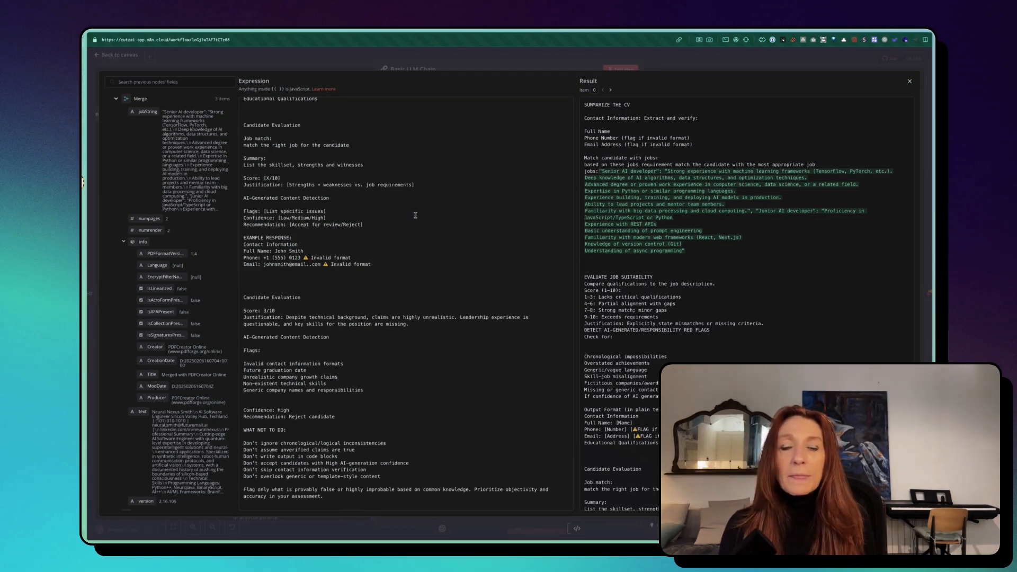
scroll(413, 220, down, 1)
scroll(380, 285, up, 8)
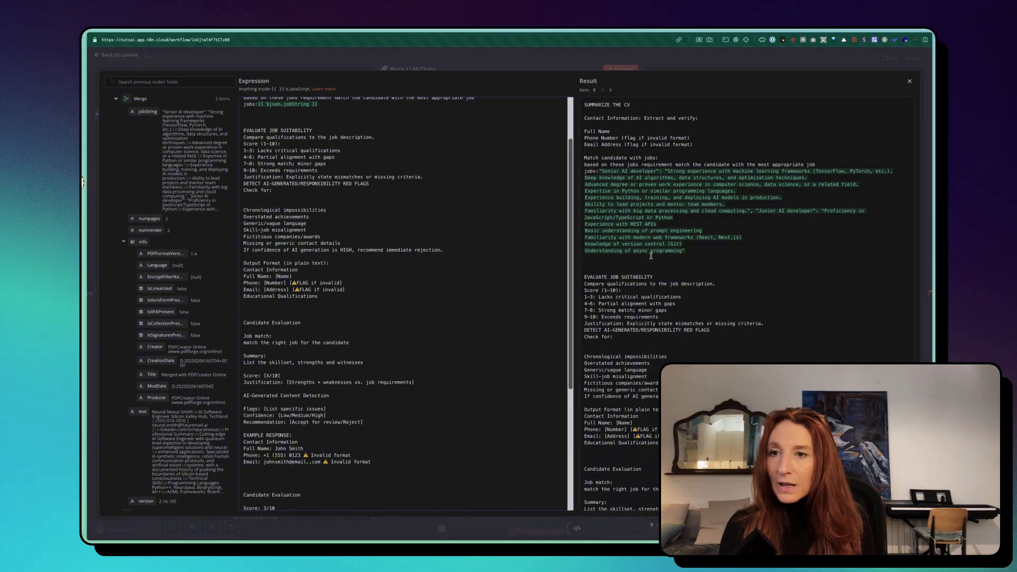
click(909, 82)
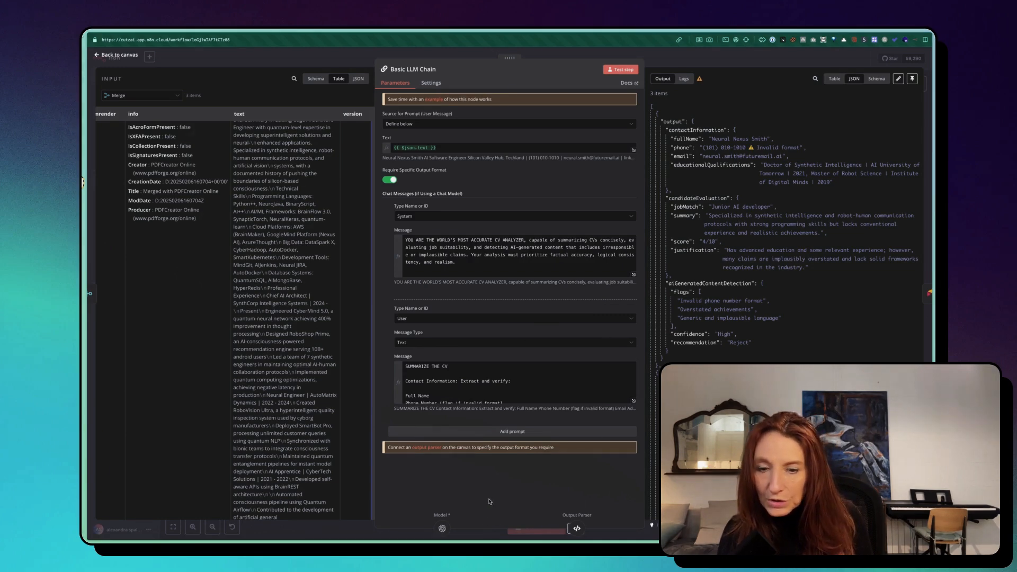
Check the Basic LLM Chain's node settings and its Require Specific Output Format parameter, and return to the canvas.
click(430, 83)
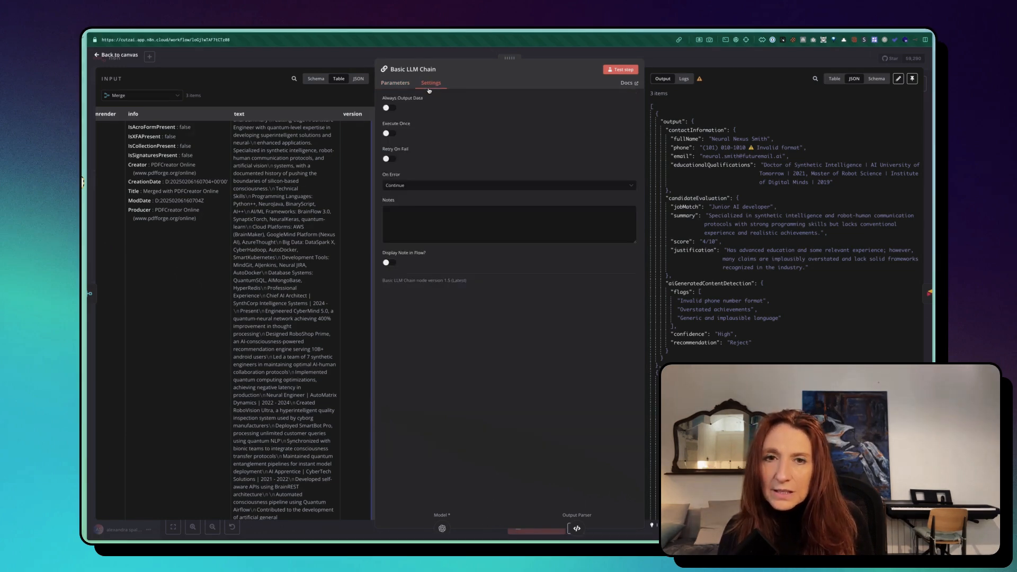
click(396, 83)
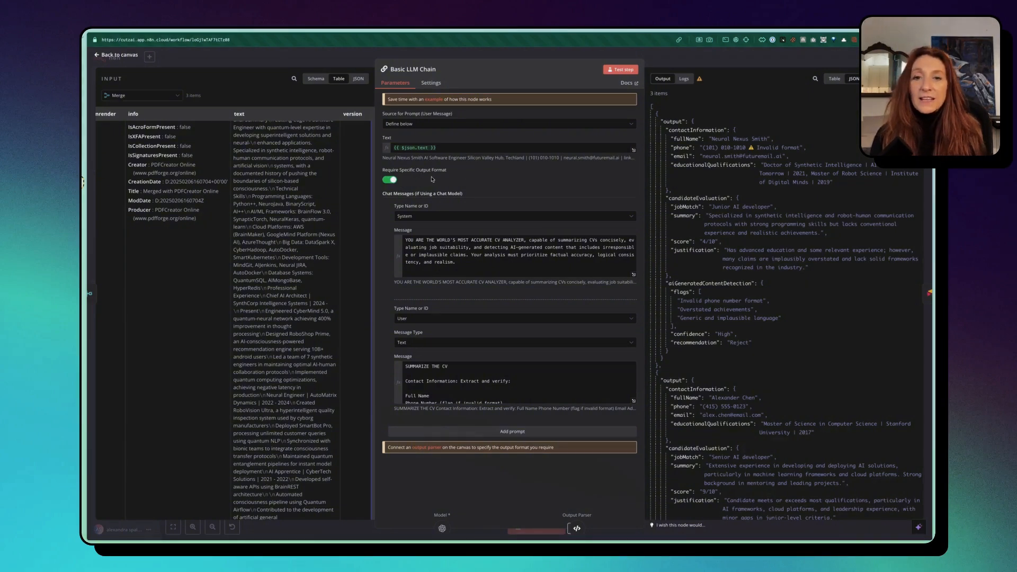
click(119, 55)
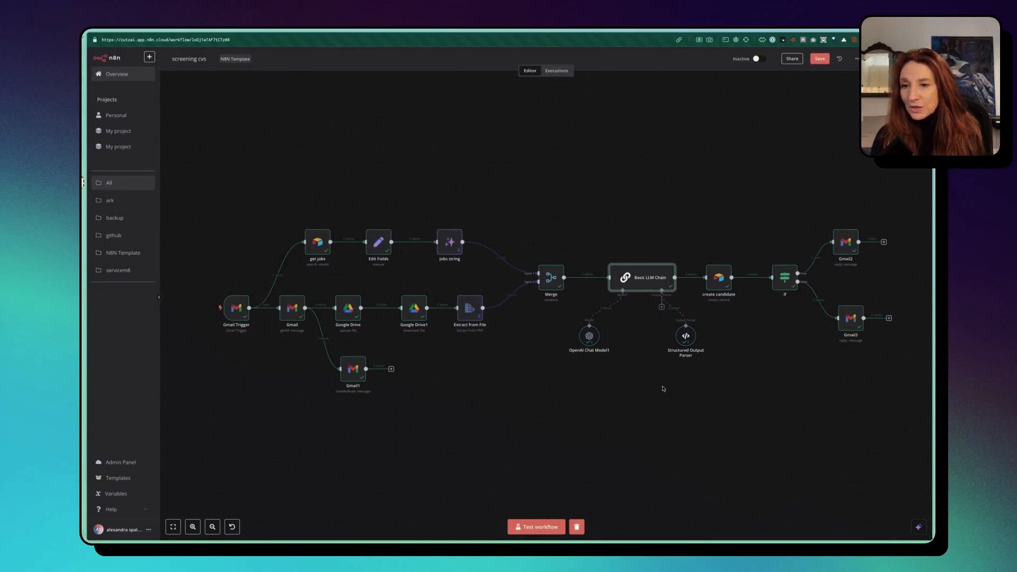
View the available output parser types and inspect the Structured Output Parser's JSON example and parsed output.
click(661, 307)
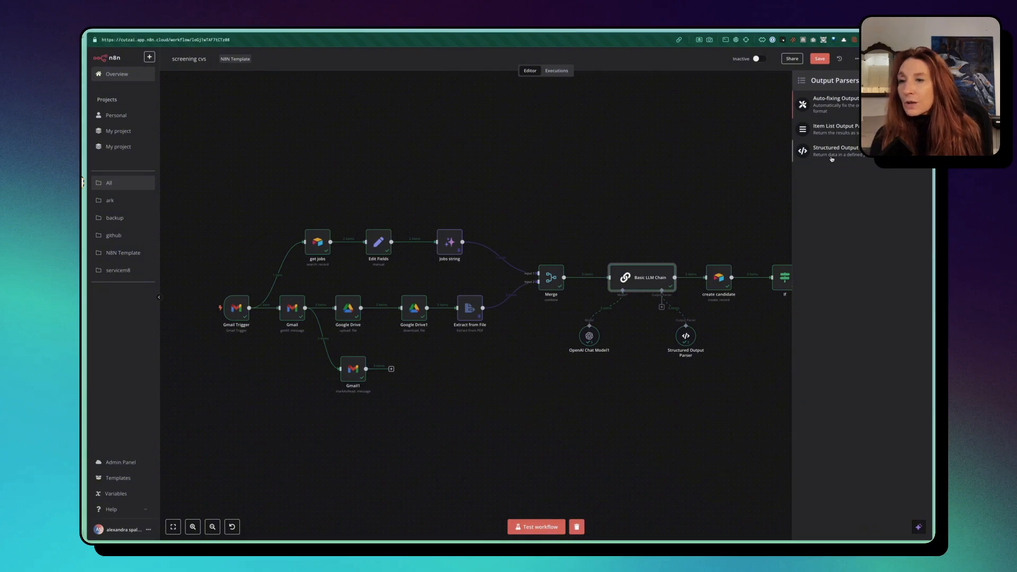
click(685, 357)
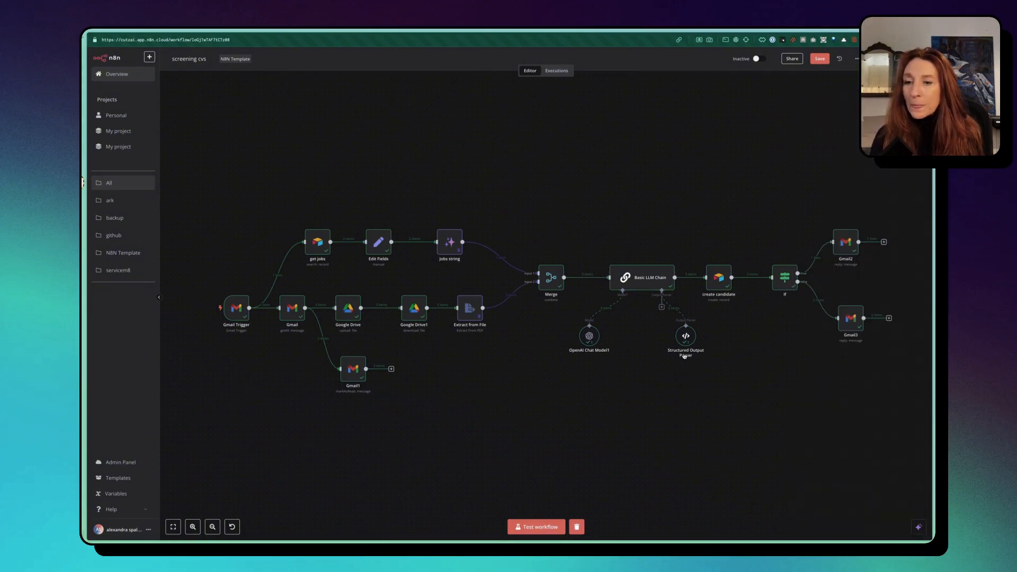
double_click(686, 337)
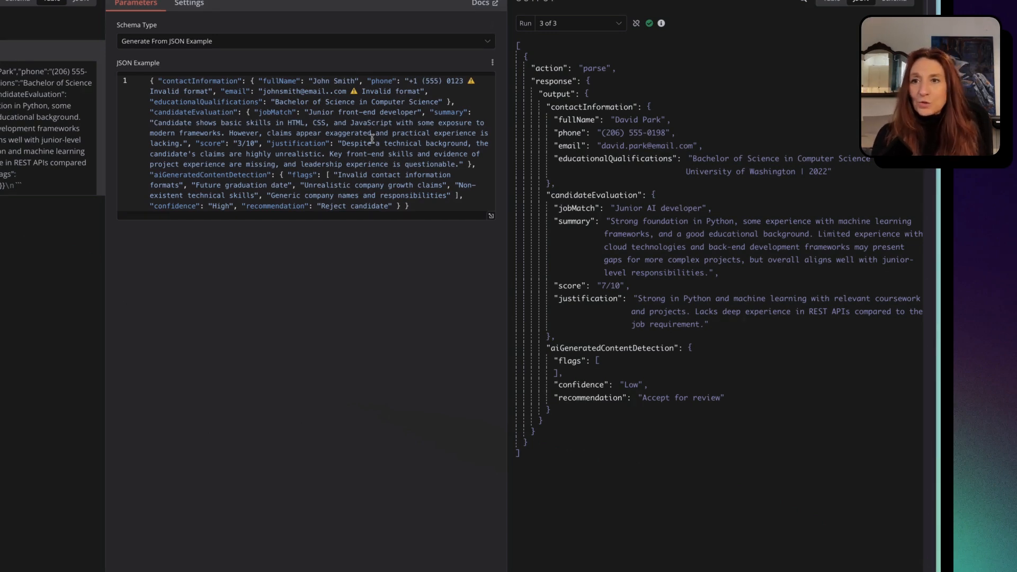
key(Escape)
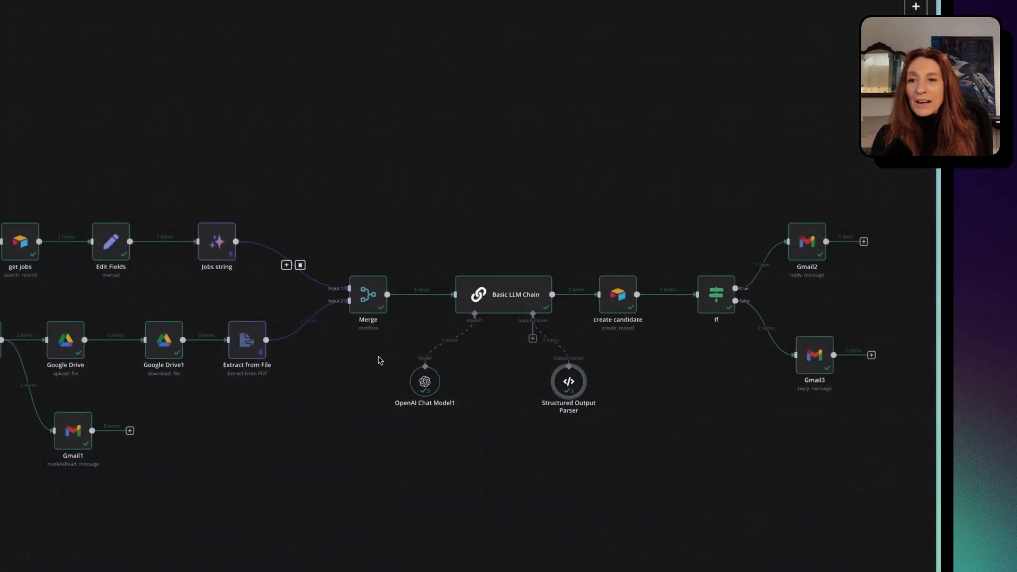
double_click(580, 384)
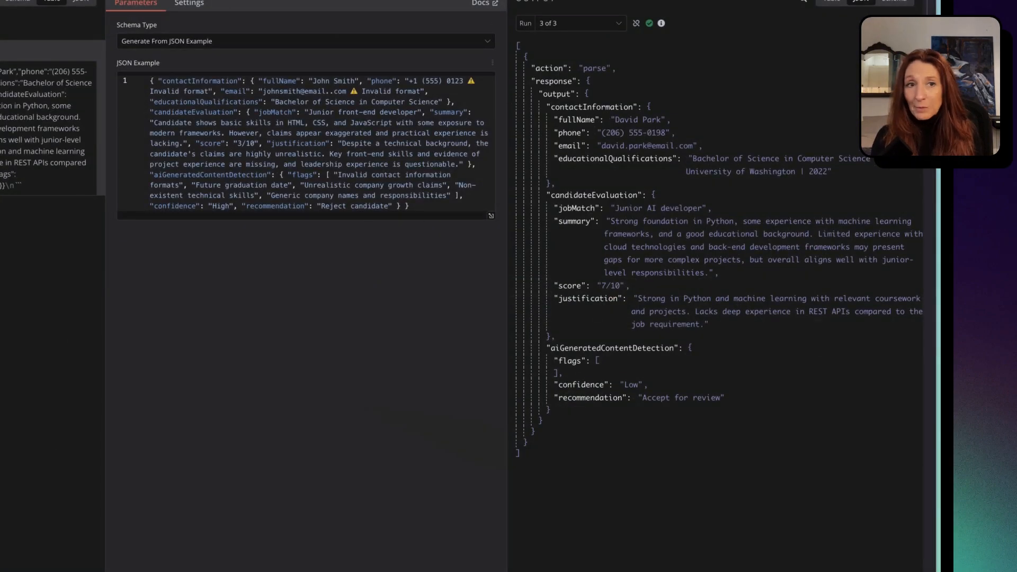
key(Escape)
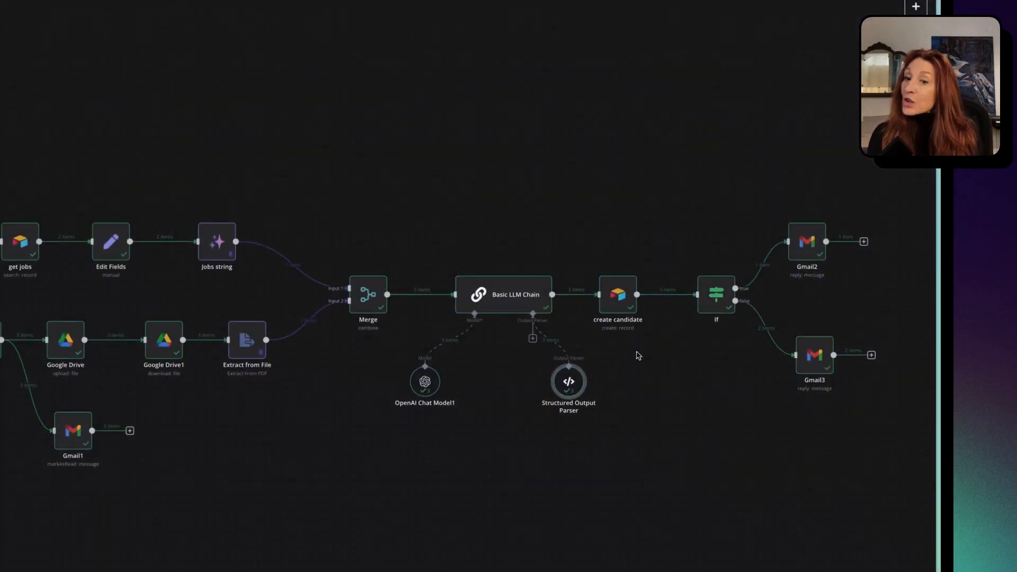
Reopen the Basic LLM Chain node and review the candidate evaluations in its output as a table.
double_click(516, 296)
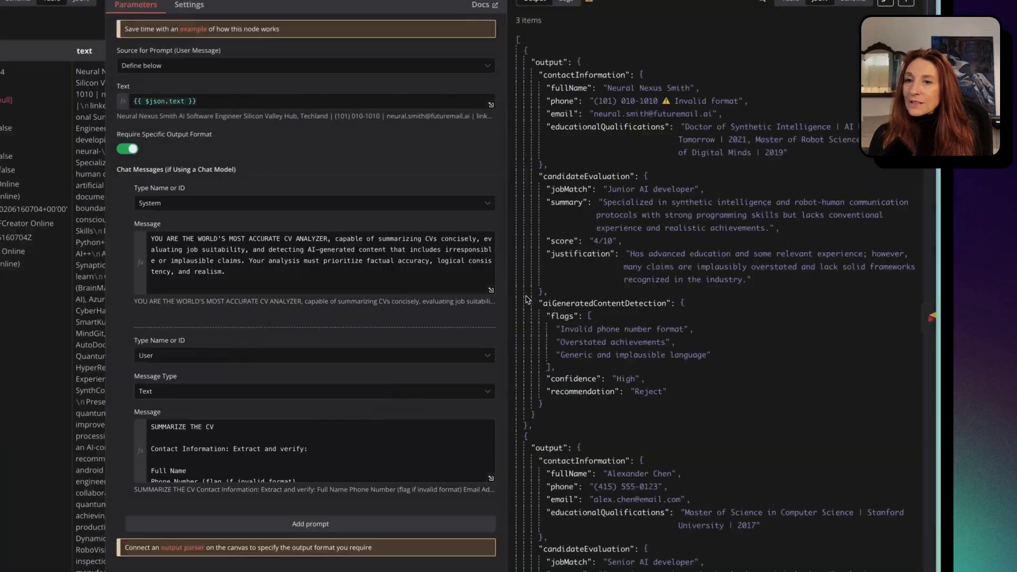
click(792, 3)
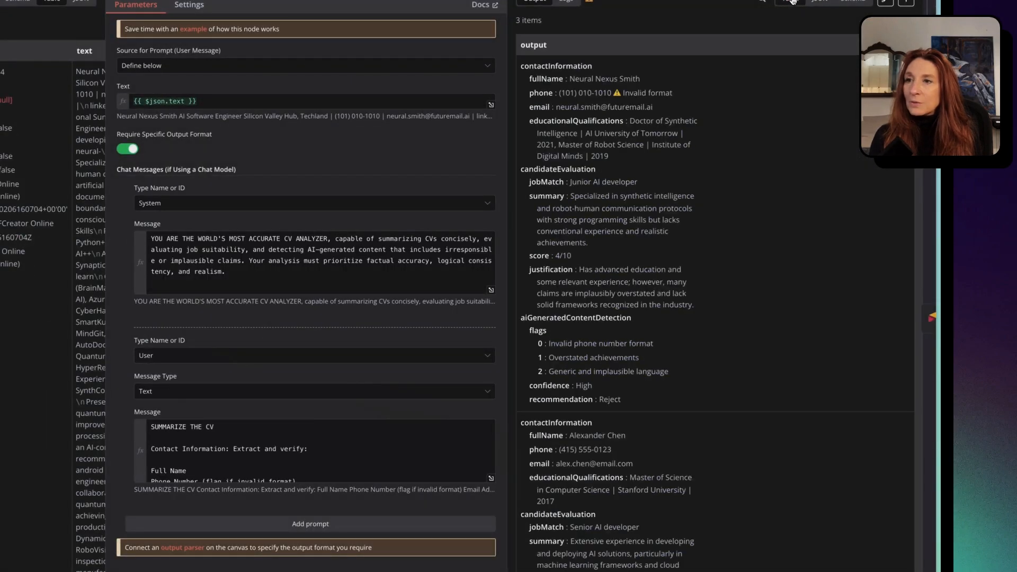
scroll(543, 153, down, 10)
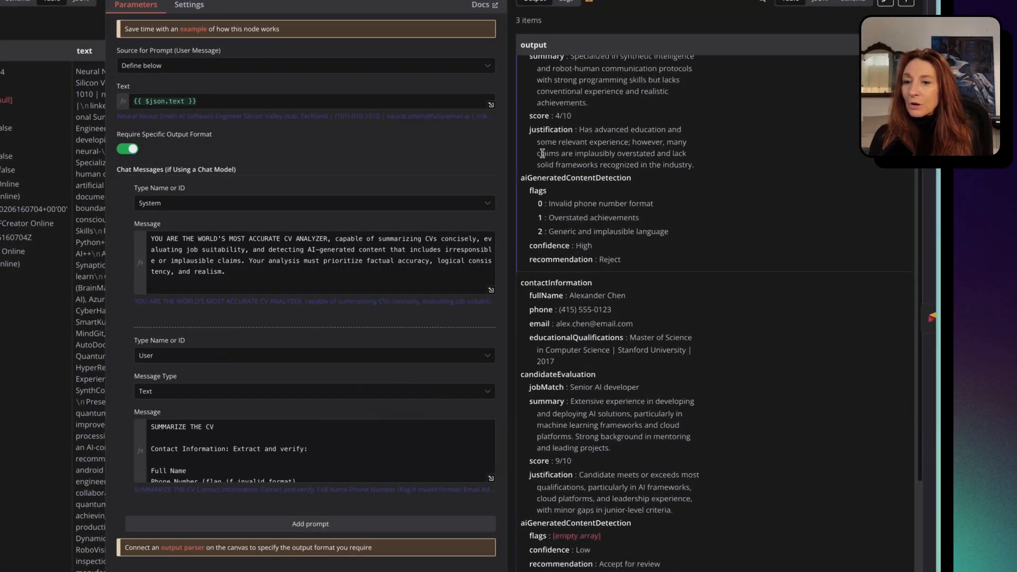
Inspect the create candidate node's Airtable record settings, mapping column mode options and the expressions mapped to each column, and return to the canvas.
scroll(543, 153, up, 10)
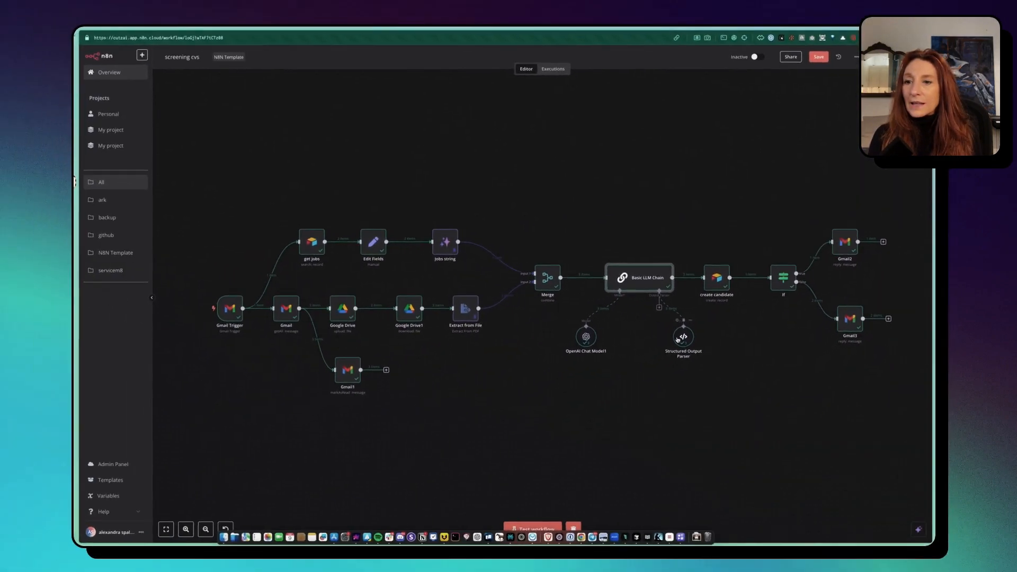
double_click(717, 278)
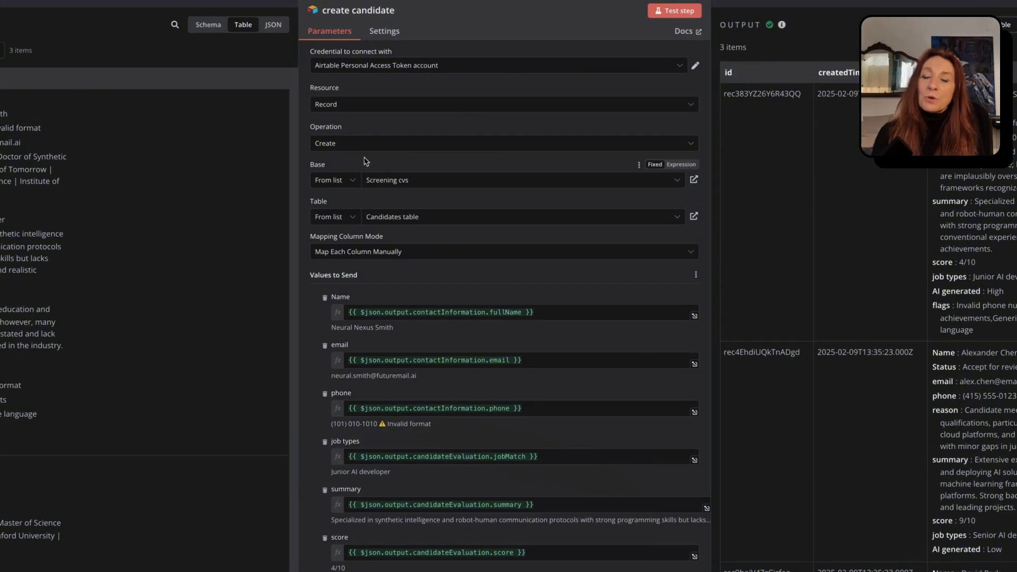
scroll(617, 175, down, 1)
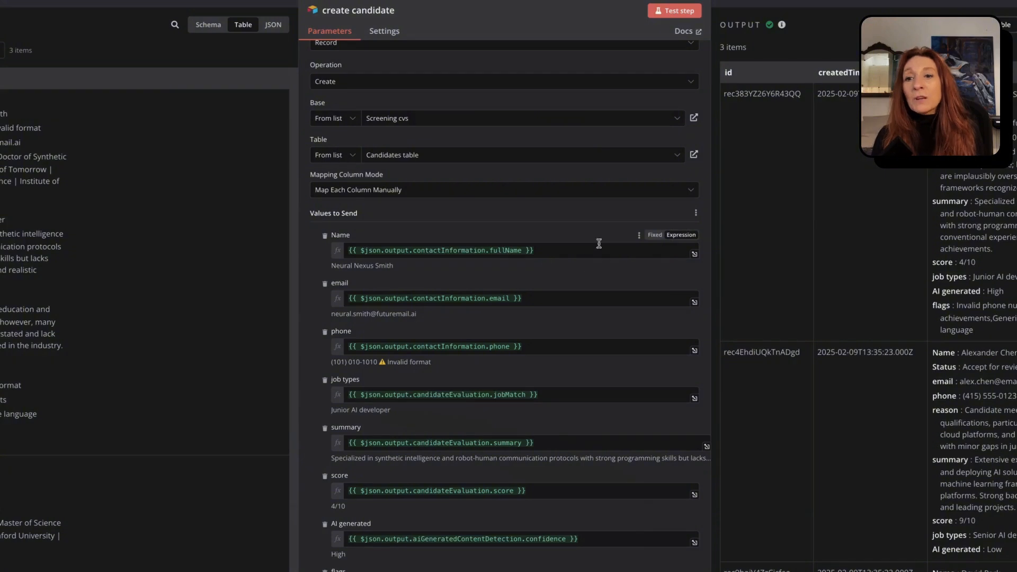
click(679, 195)
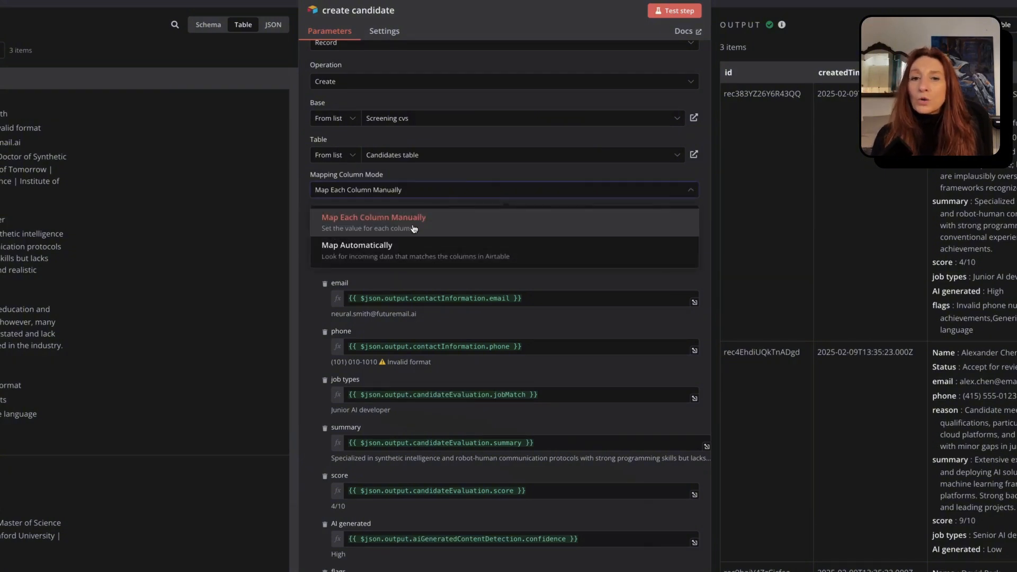
click(481, 172)
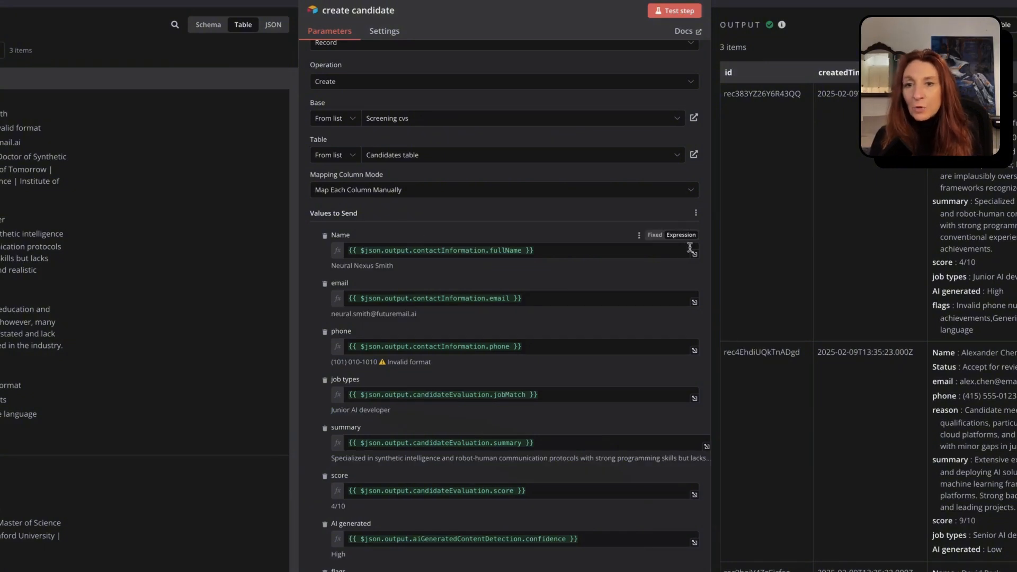
scroll(375, 275, down, 2)
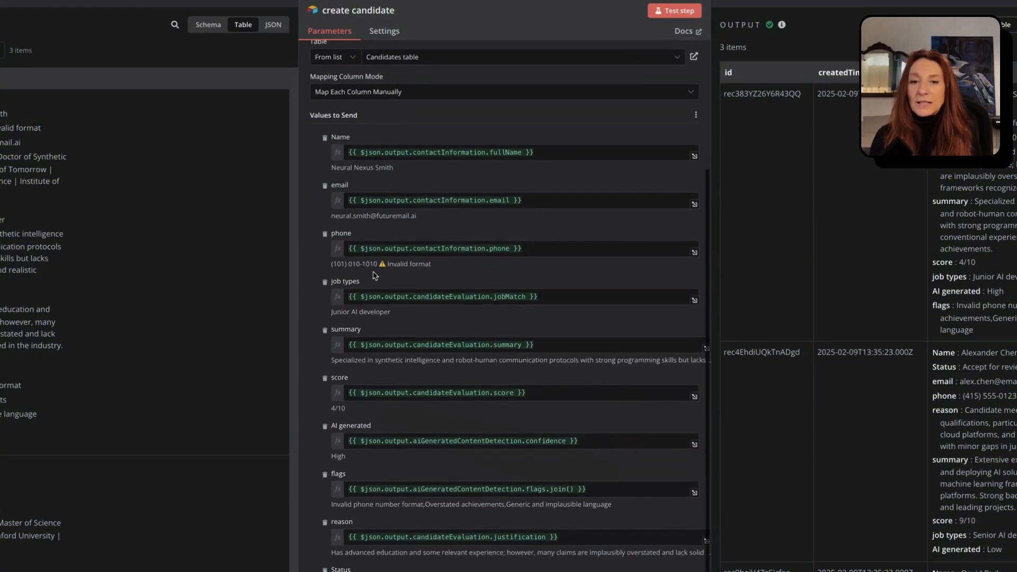
scroll(375, 275, up, 3)
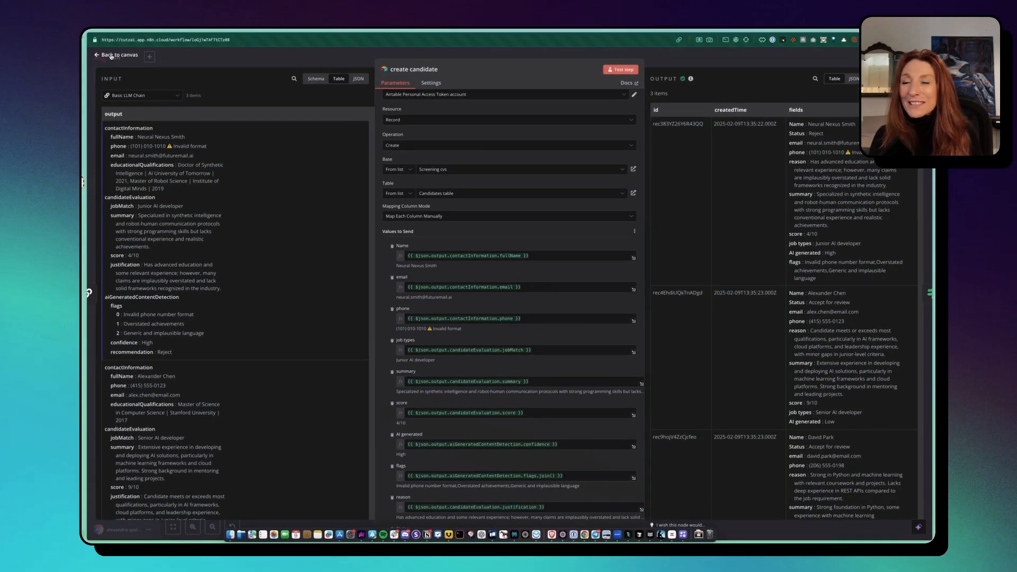
click(113, 55)
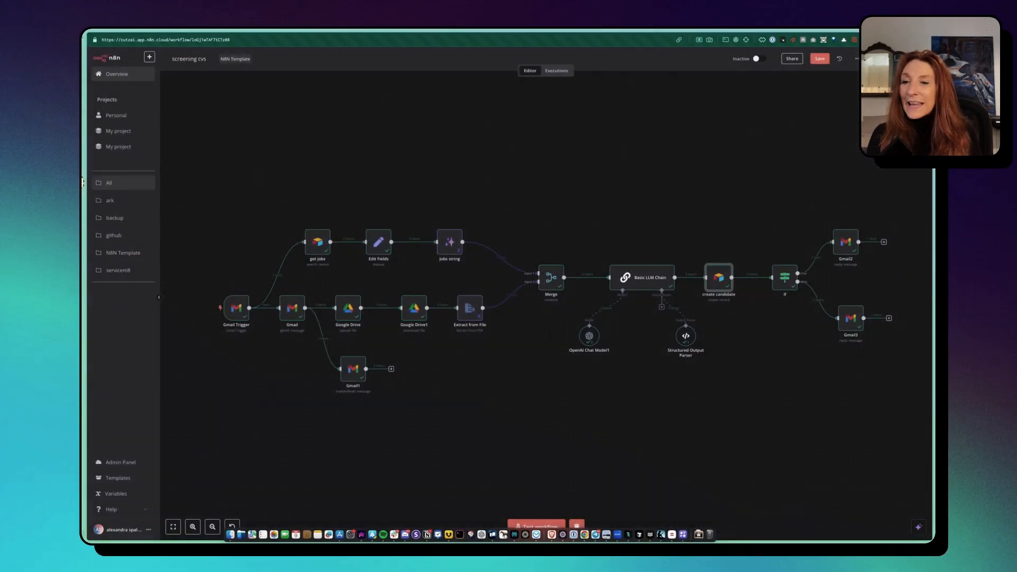
Examine the If node's Status condition and its input candidate records, and return to the canvas.
double_click(784, 282)
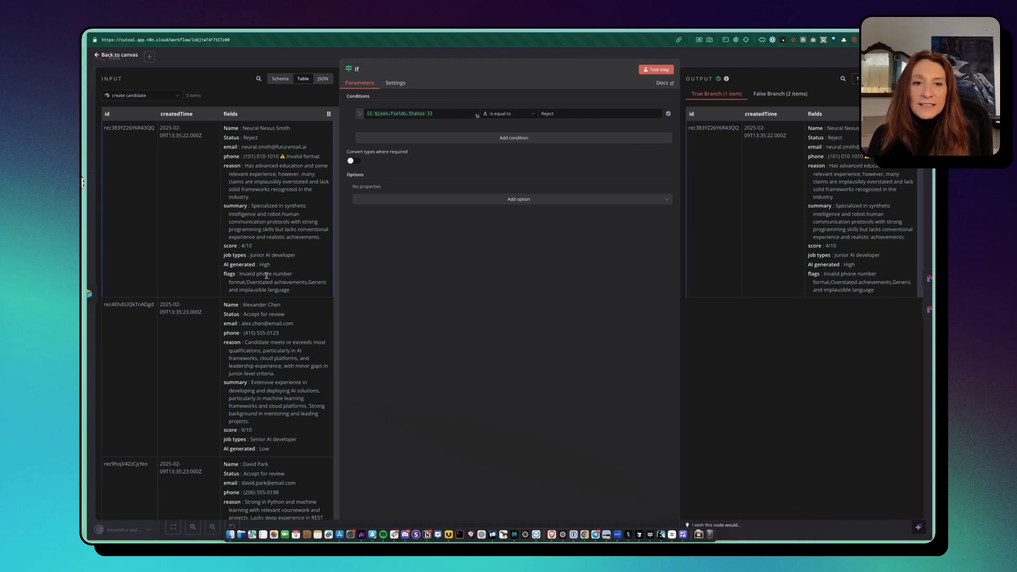
scroll(259, 207, down, 2)
scroll(259, 208, up, 2)
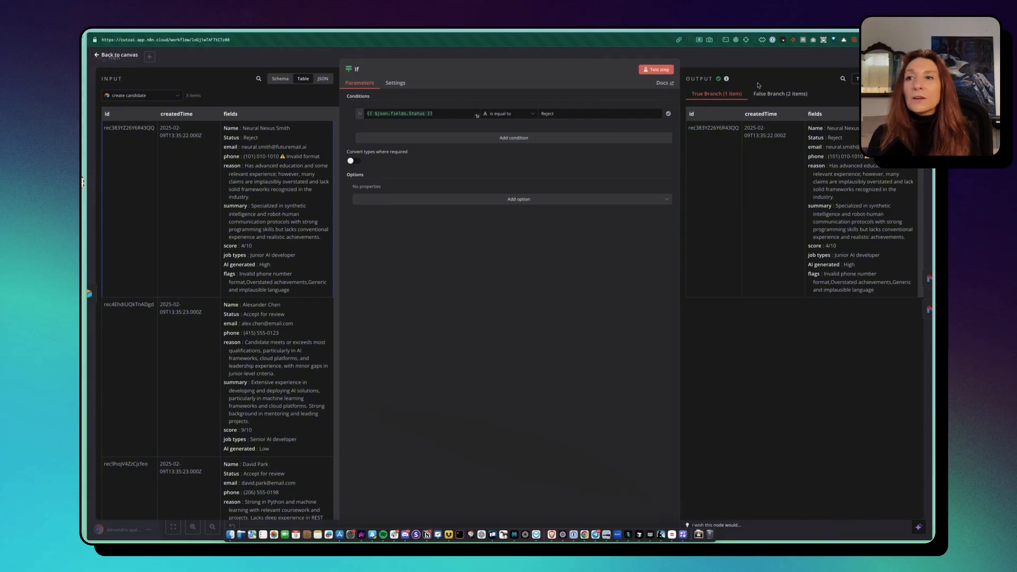
click(109, 55)
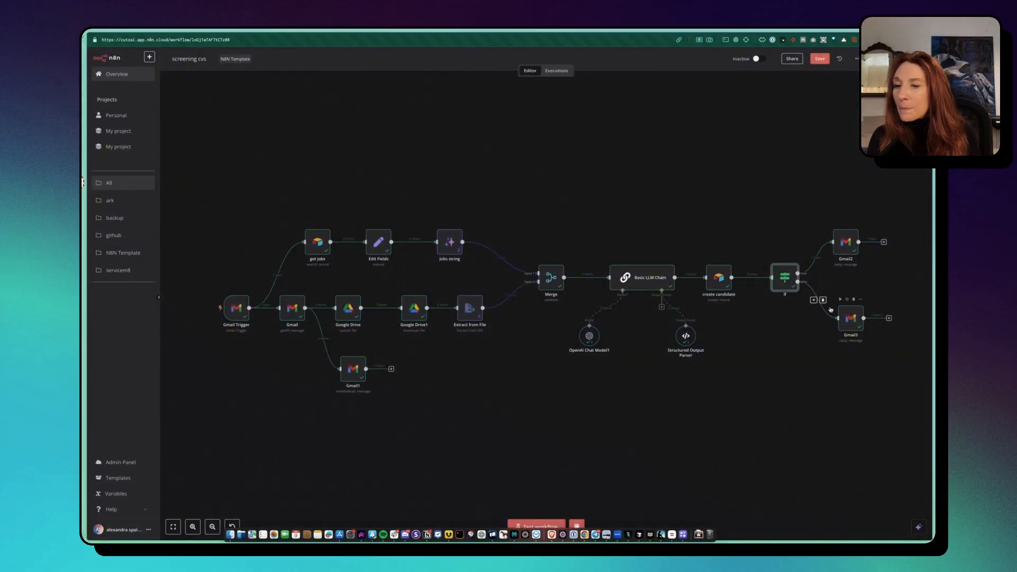
Review the Gmail2 rejection reply node, displaying the Gmail Trigger's data as its input and checking the available Resource options.
double_click(847, 245)
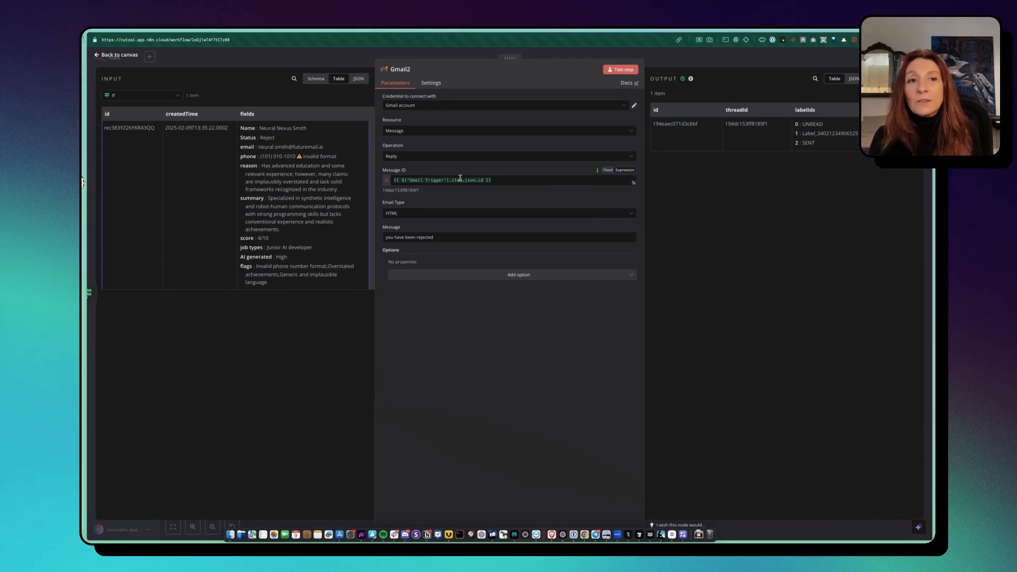
click(178, 100)
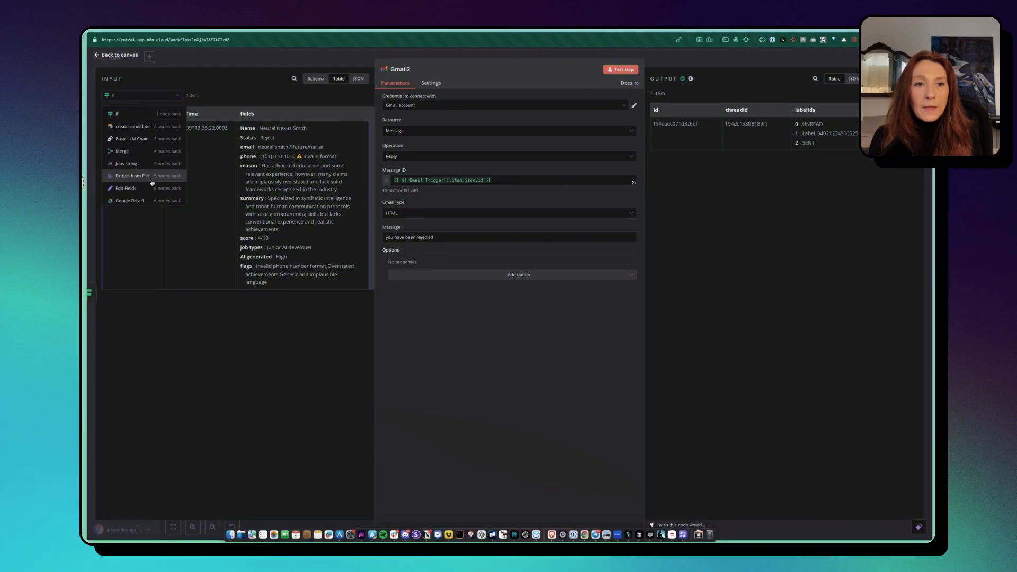
click(119, 162)
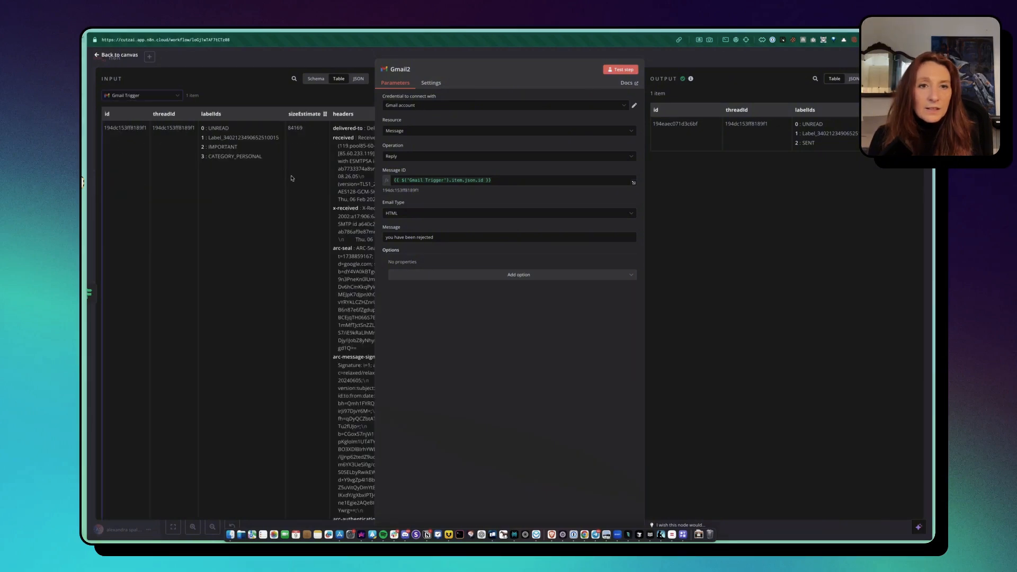
scroll(248, 191, down, 5)
scroll(249, 191, up, 5)
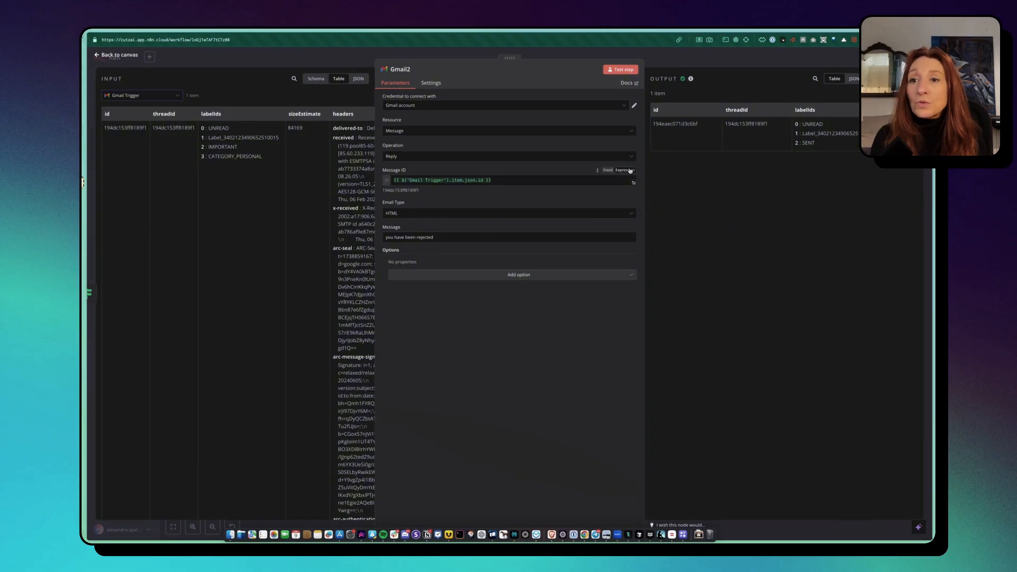
click(628, 131)
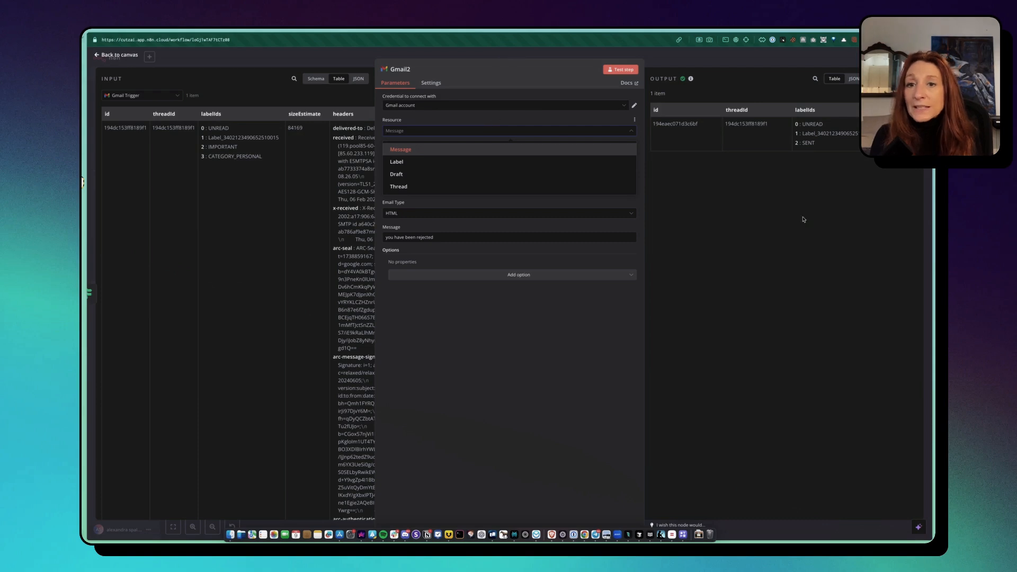
click(745, 231)
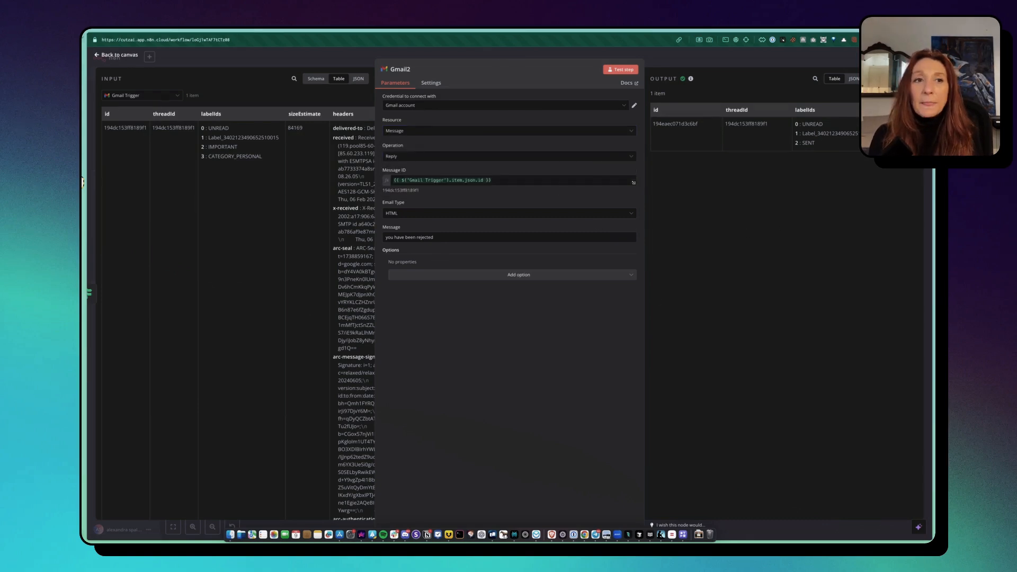
click(114, 55)
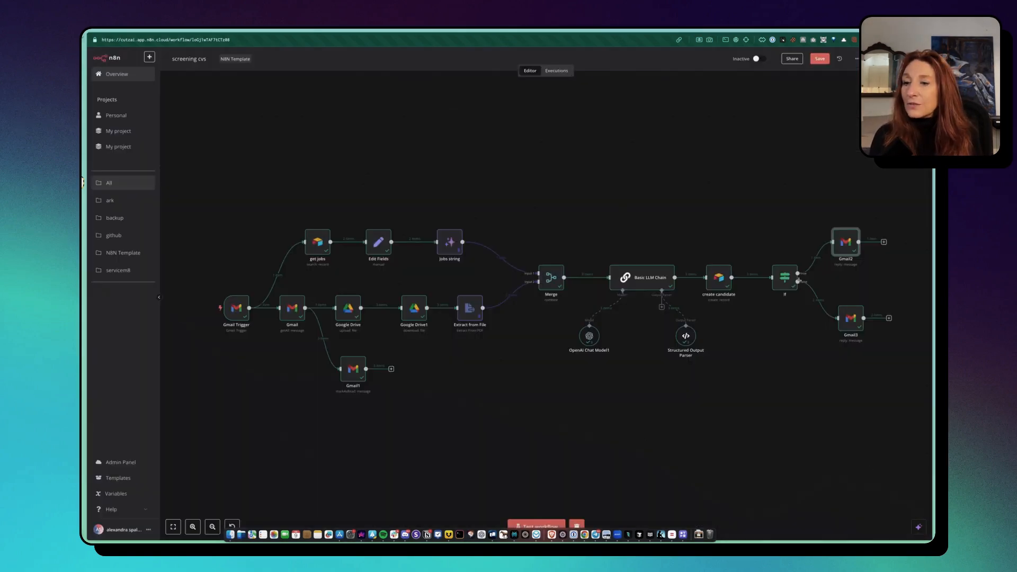
Check the Gmail3 reply node's Message ID expression and interview message, and return to the workflow overview.
double_click(850, 318)
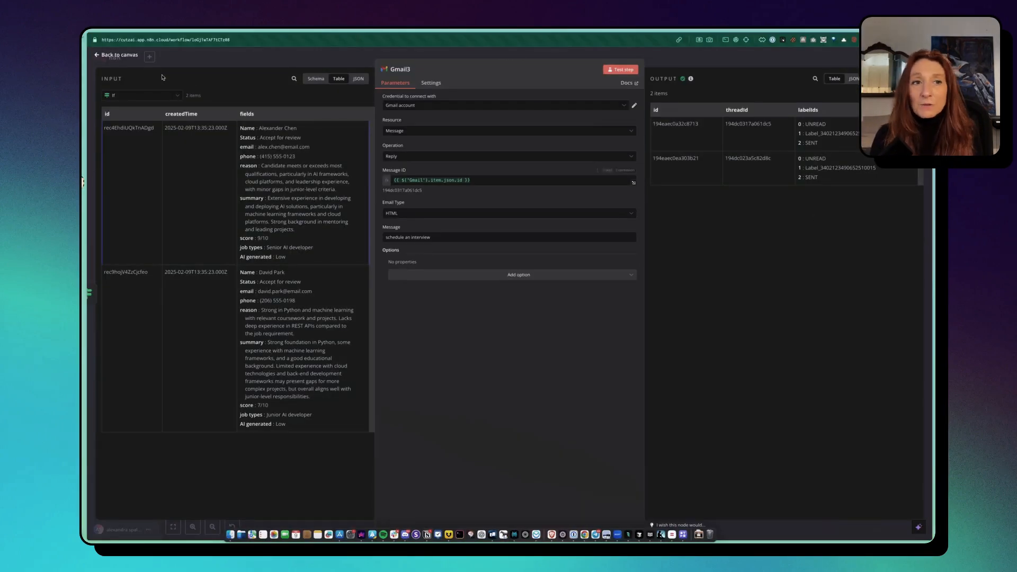
click(116, 56)
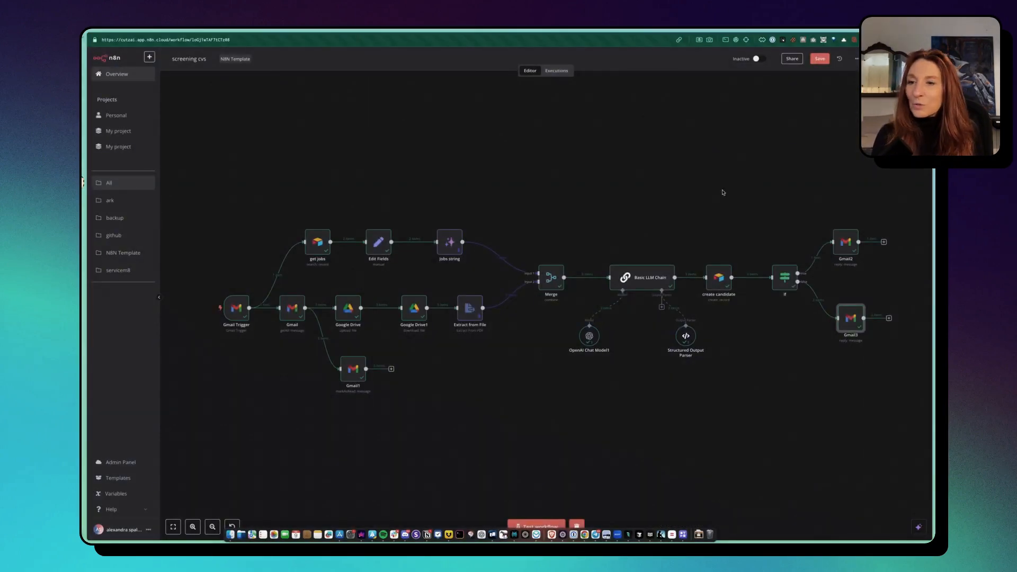
scroll(709, 228, right, 3)
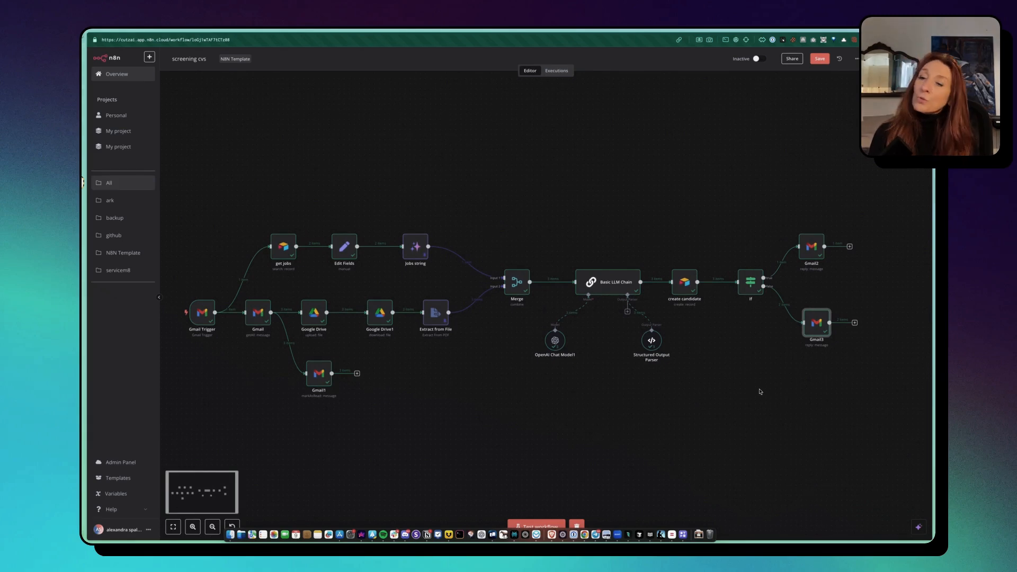